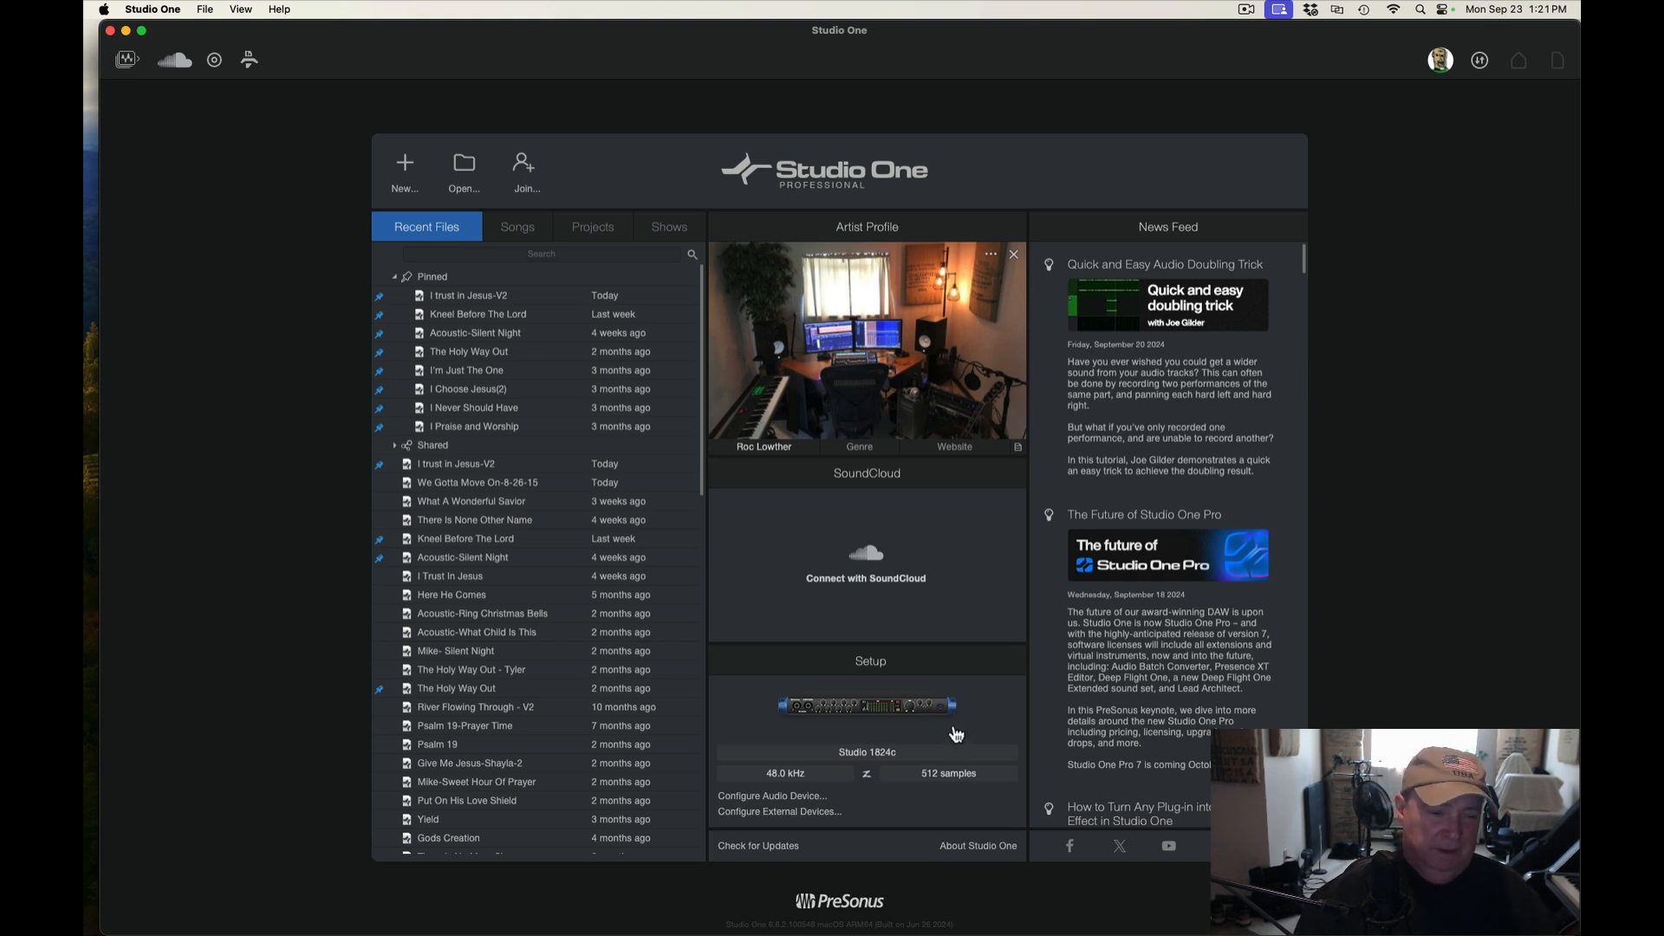
Review the playback and recording device settings in the audio setup preferences
left_click(791, 797)
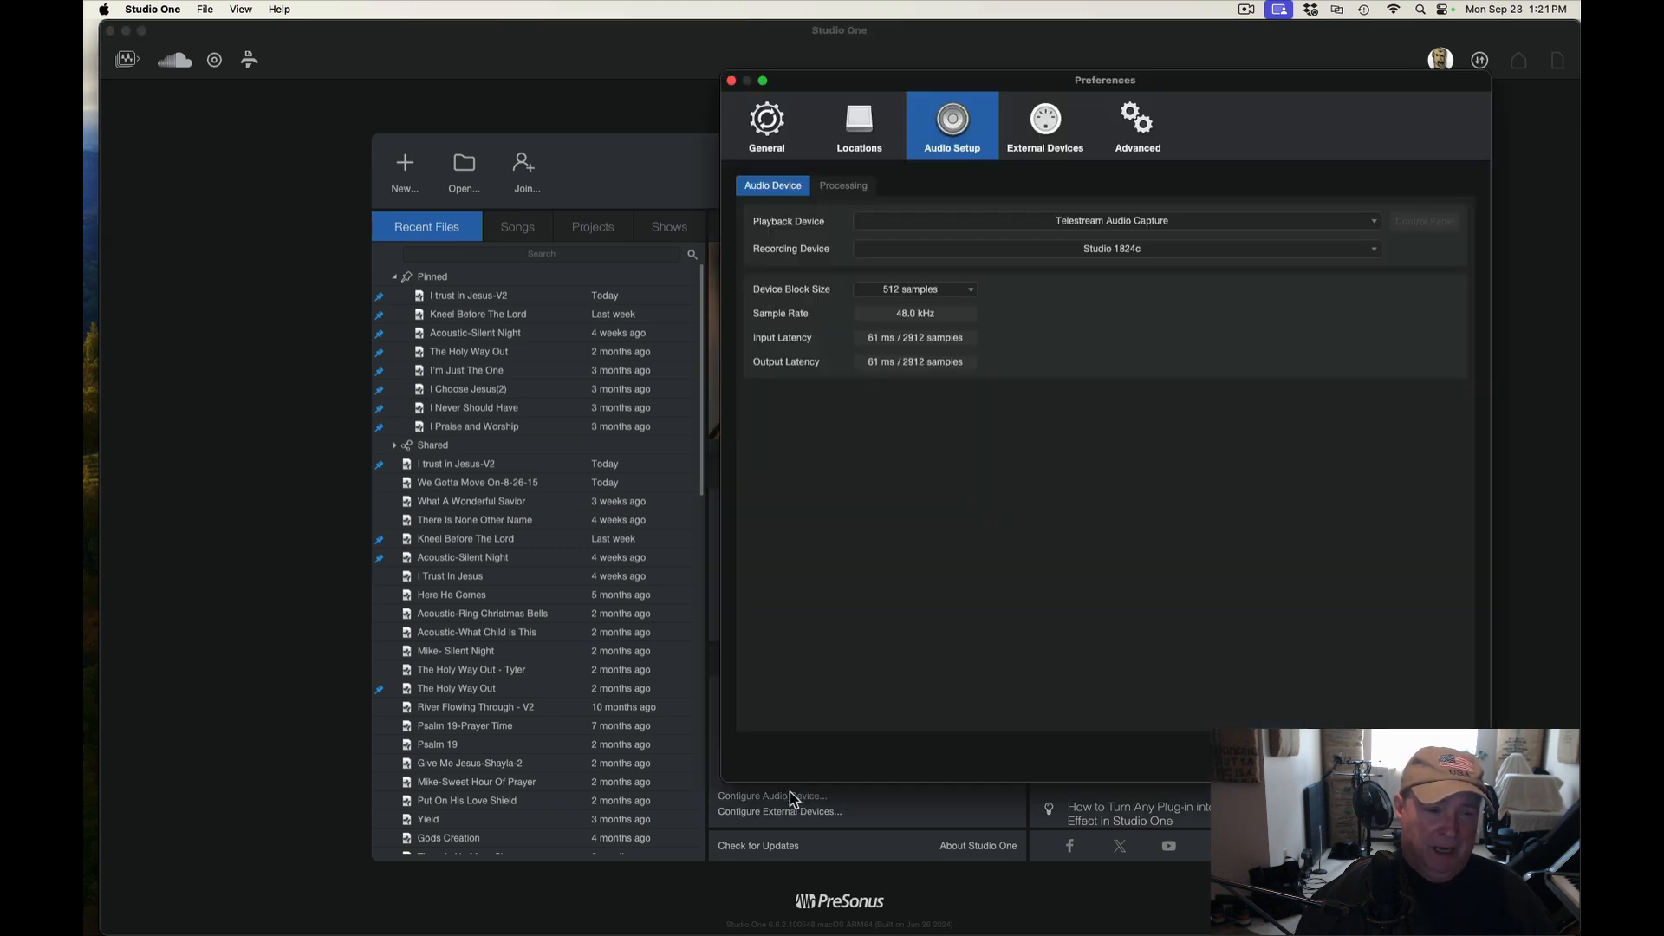
left_click(1374, 227)
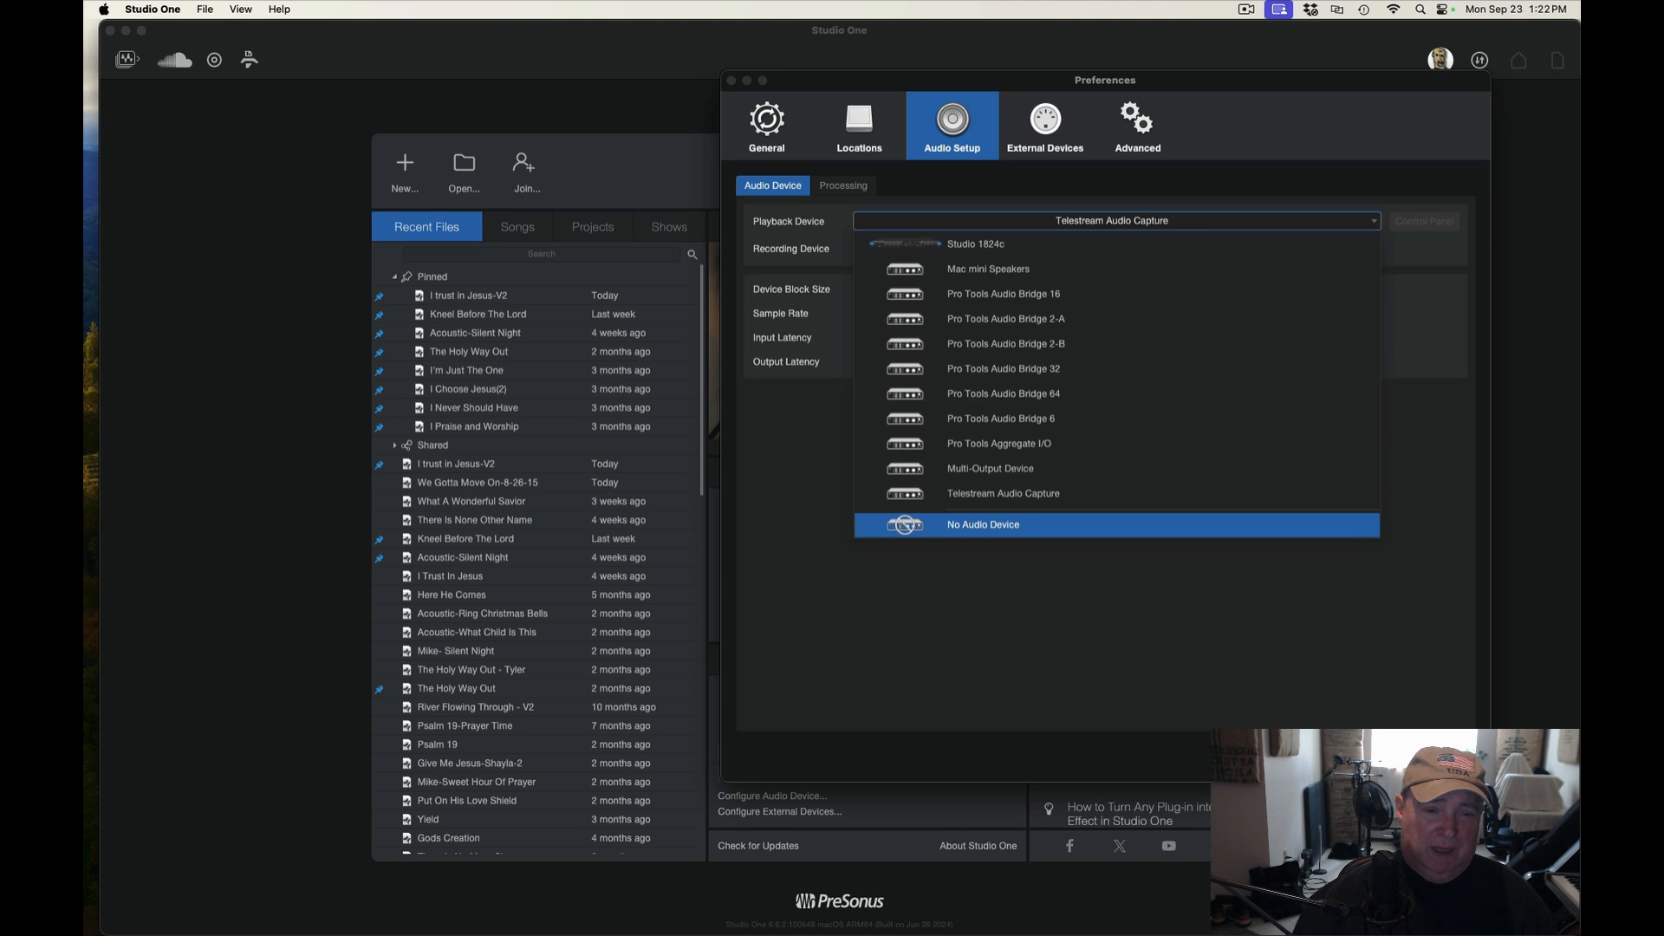
key("Escape")
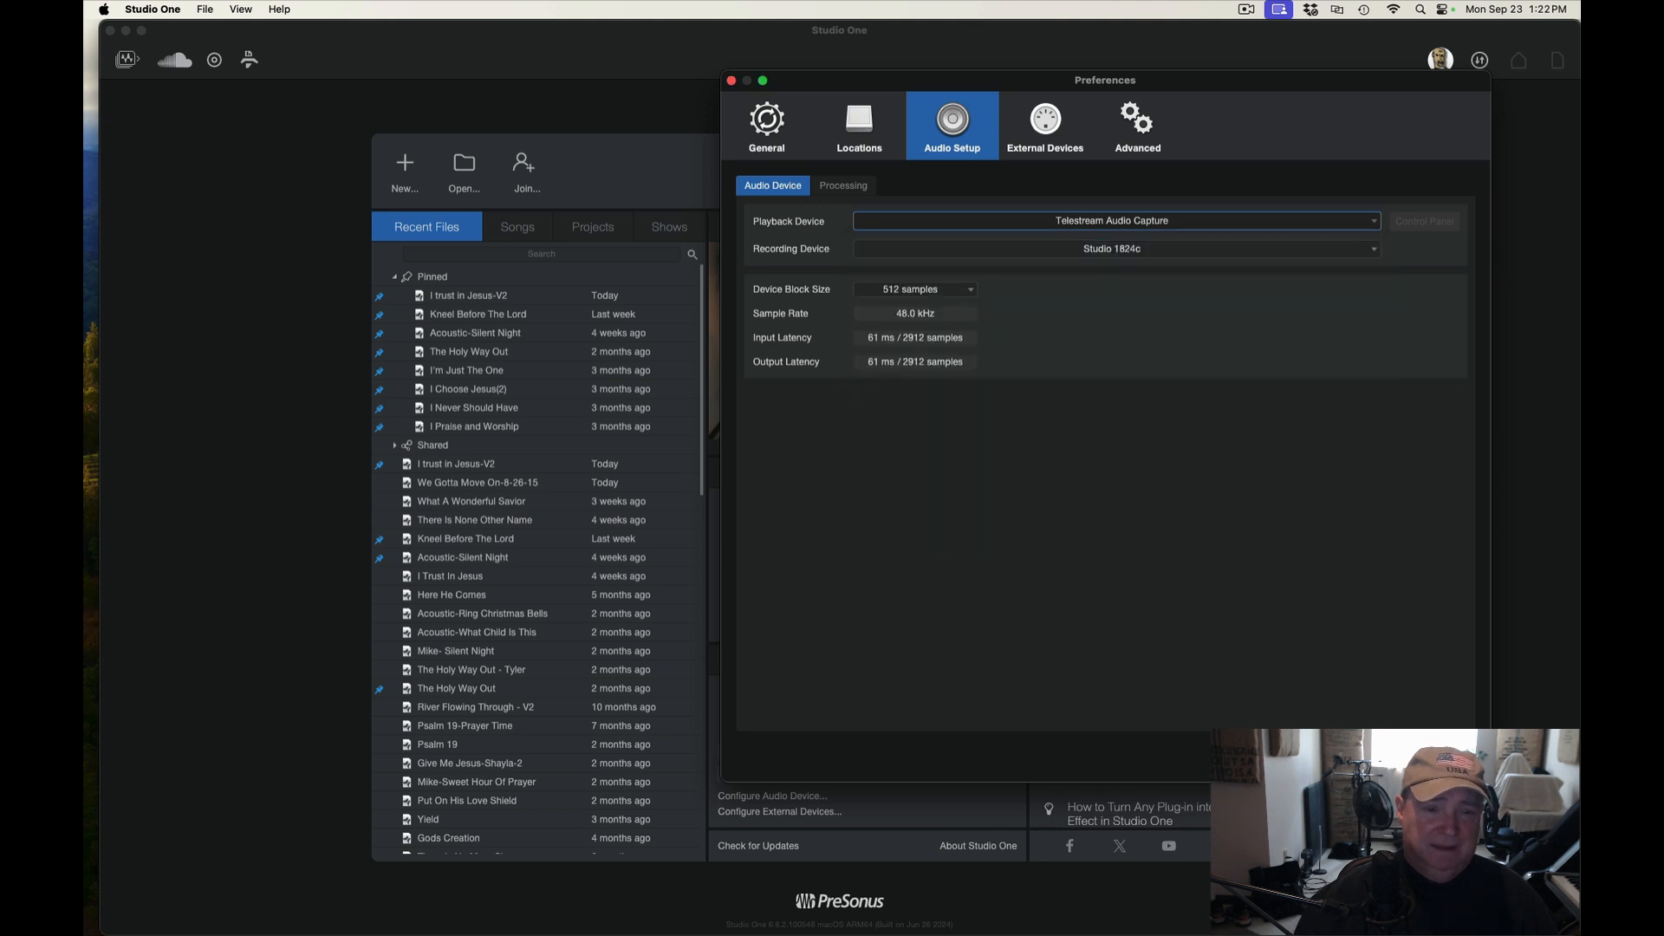
key("Escape")
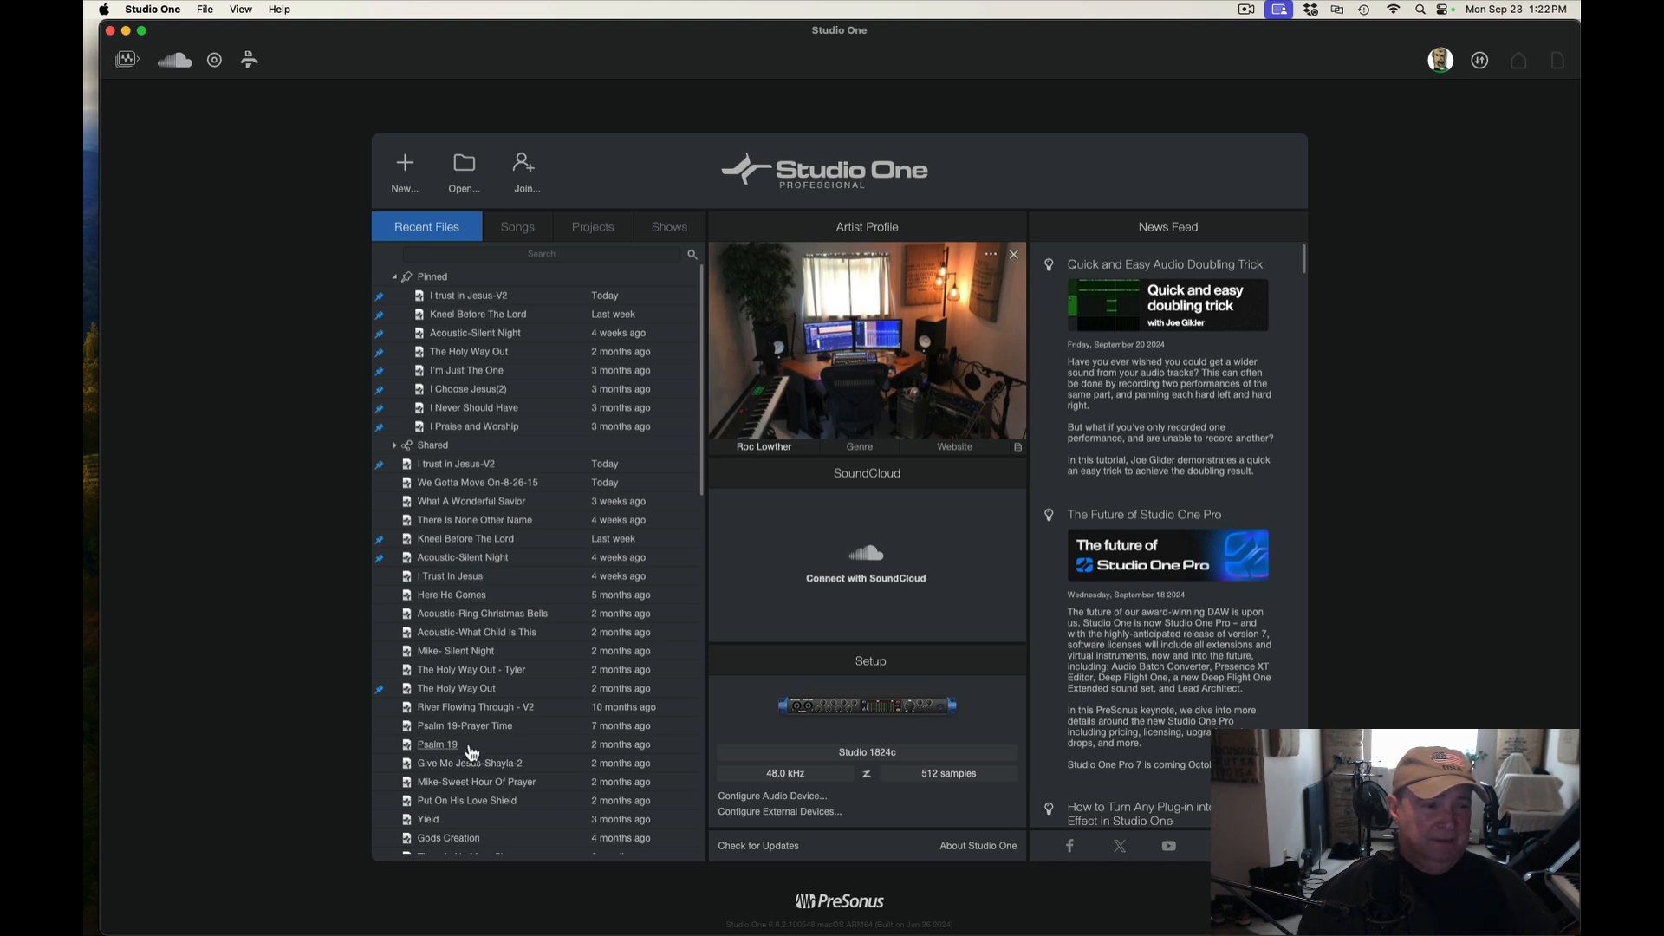
Start a new Record and Mix song and name it Roc Test
left_click(410, 194)
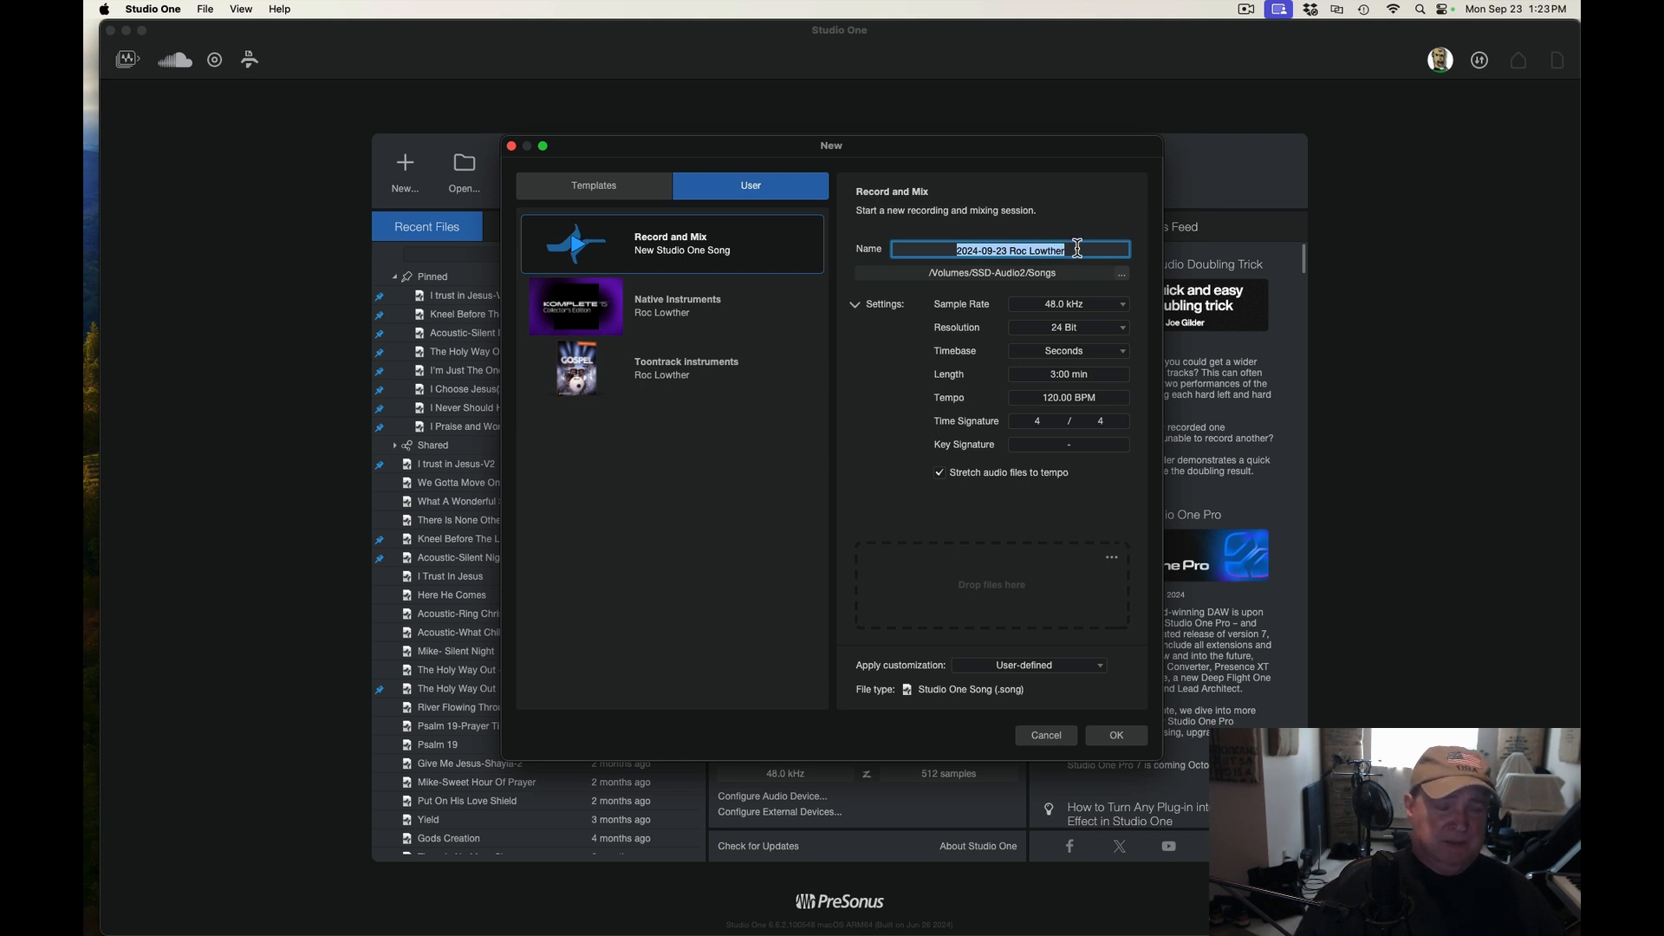
key("BackSpace")
type("R")
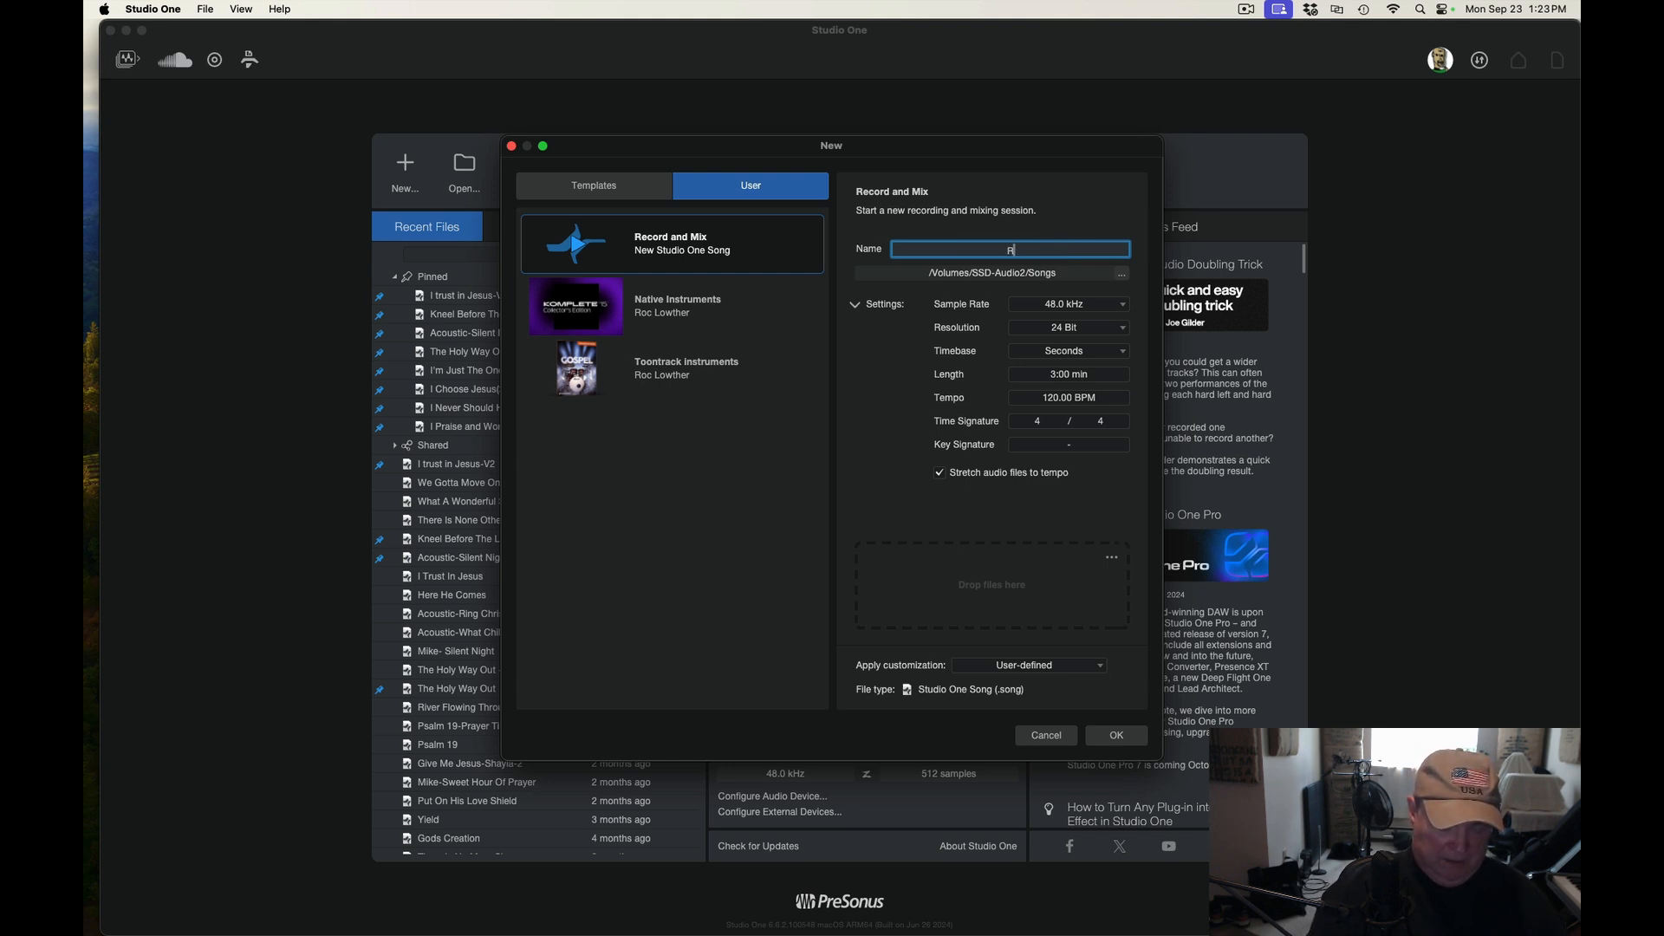
type("oc Test")
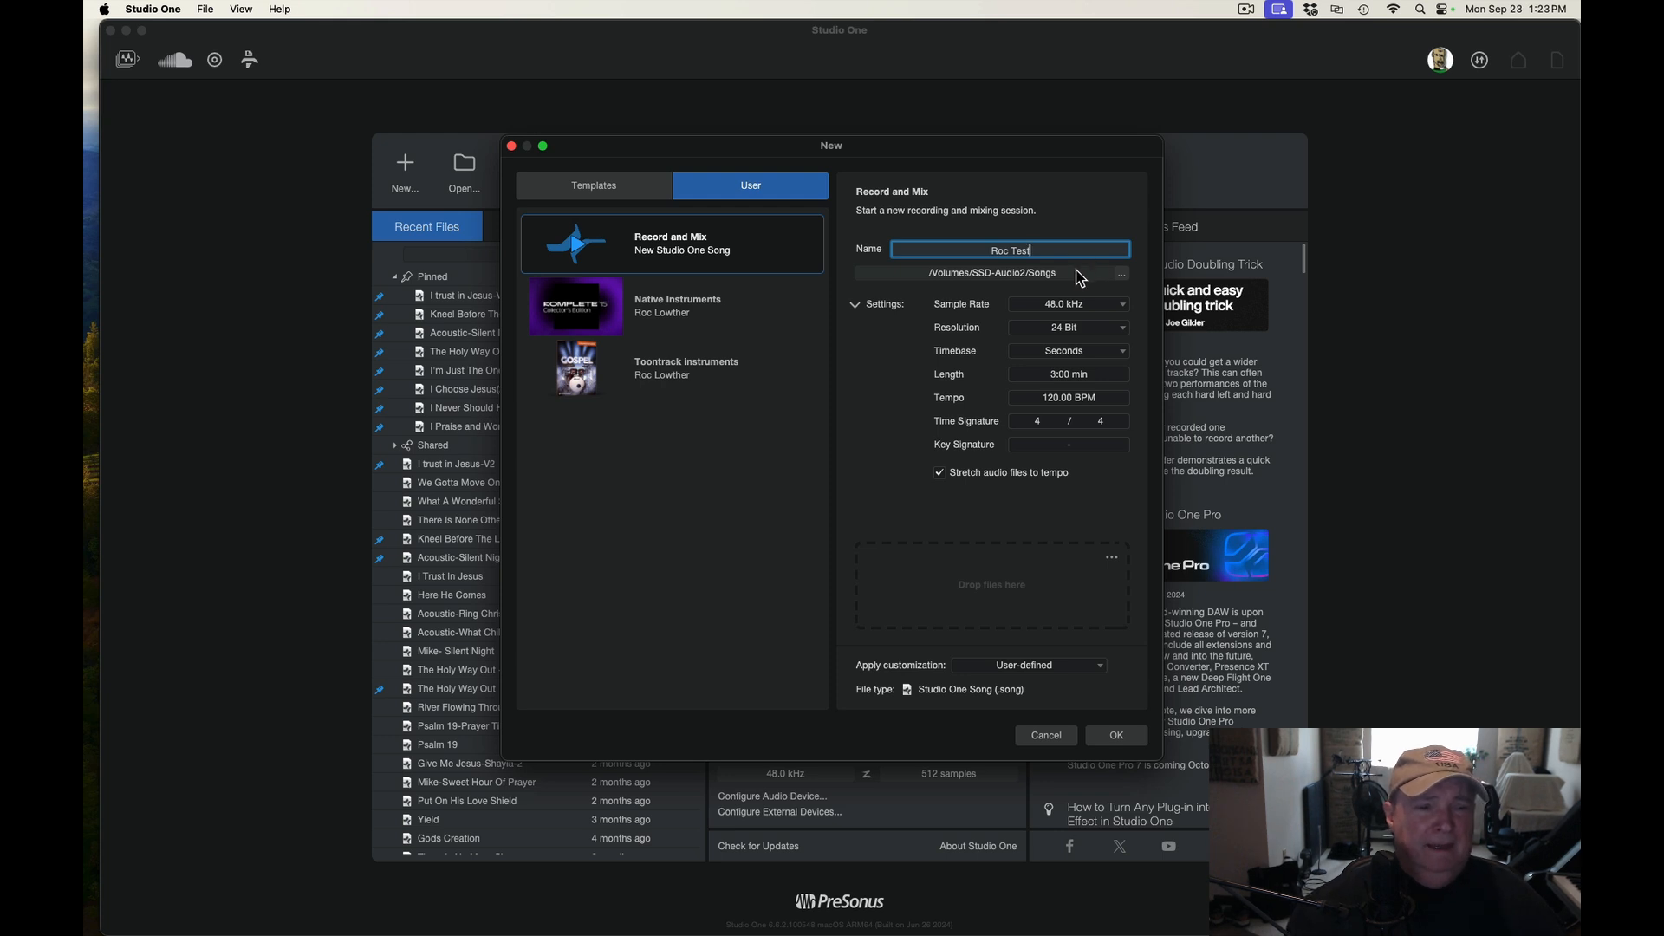
Choose the Songs folder on SSD-Audio2 as the song's save location
left_click(1122, 274)
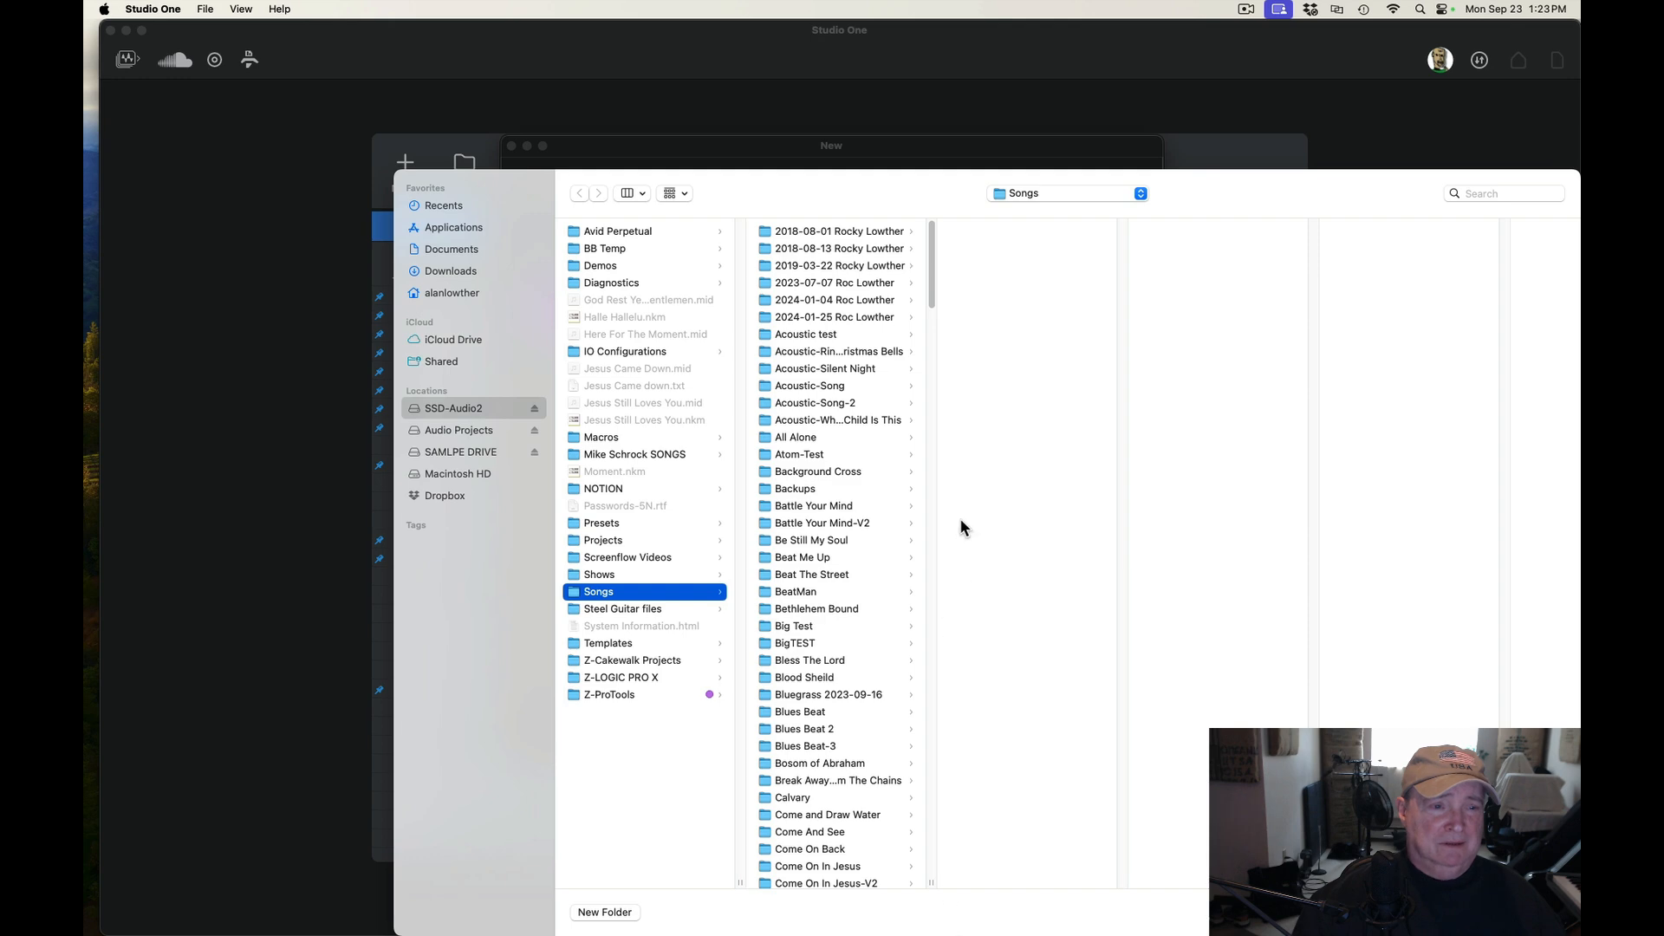
left_click_drag(928, 242, 881, 189)
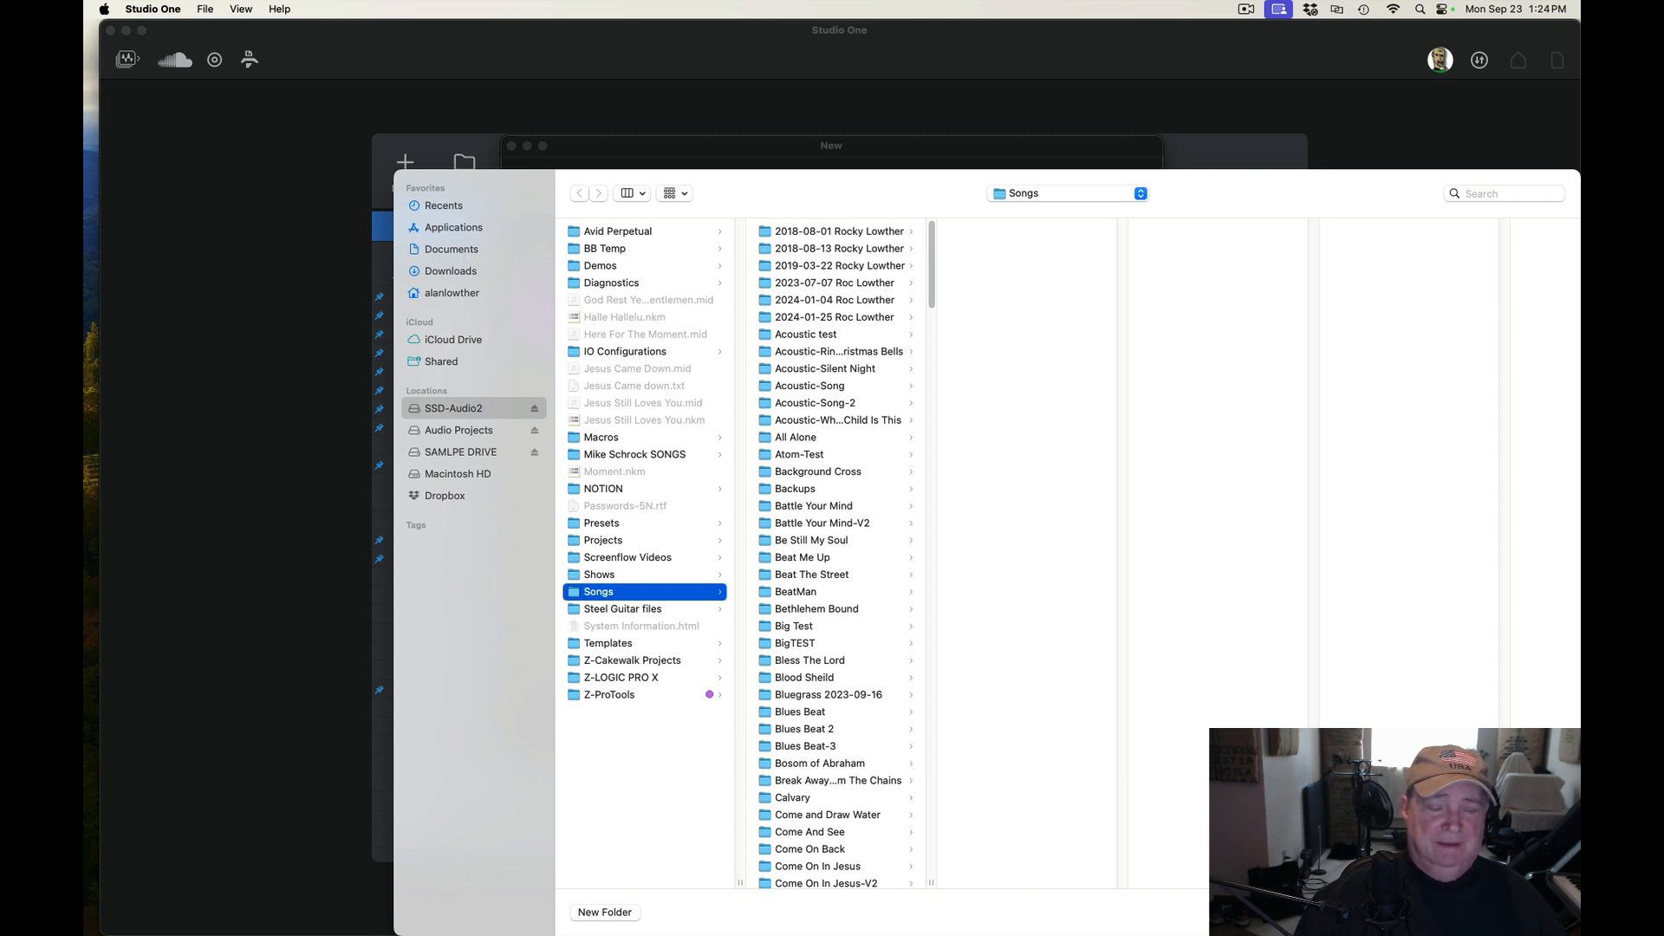
left_click(1539, 911)
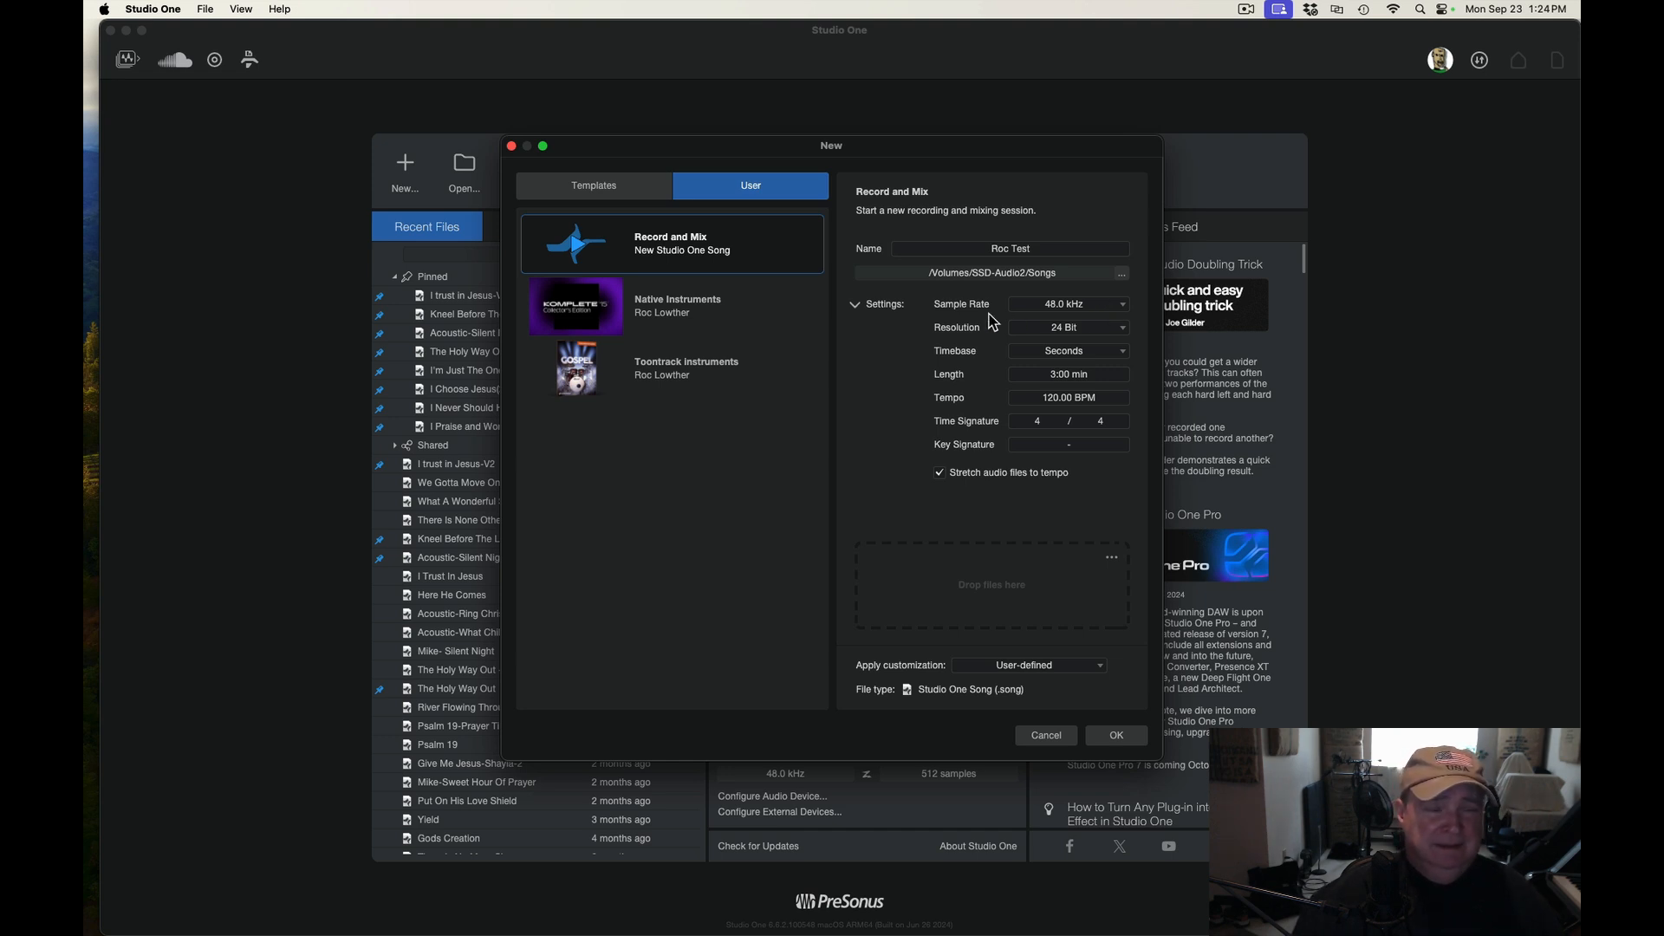
Set the sample rate to 48.0 kHz and the resolution to 24 Bit
left_click(1123, 305)
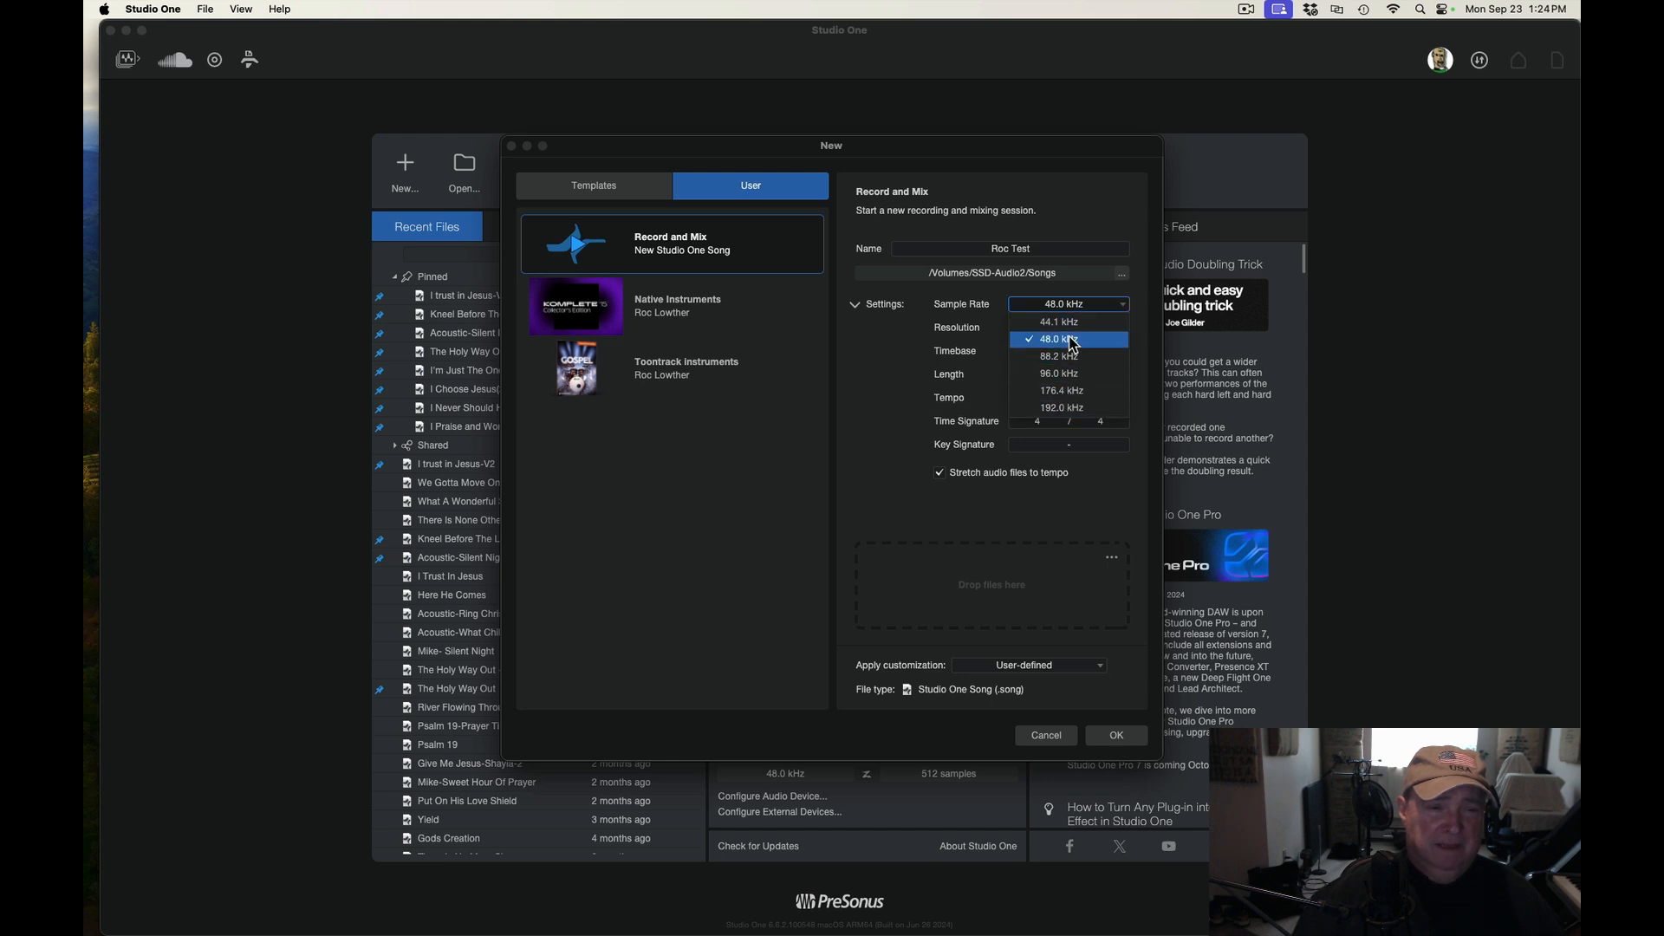
left_click(1073, 343)
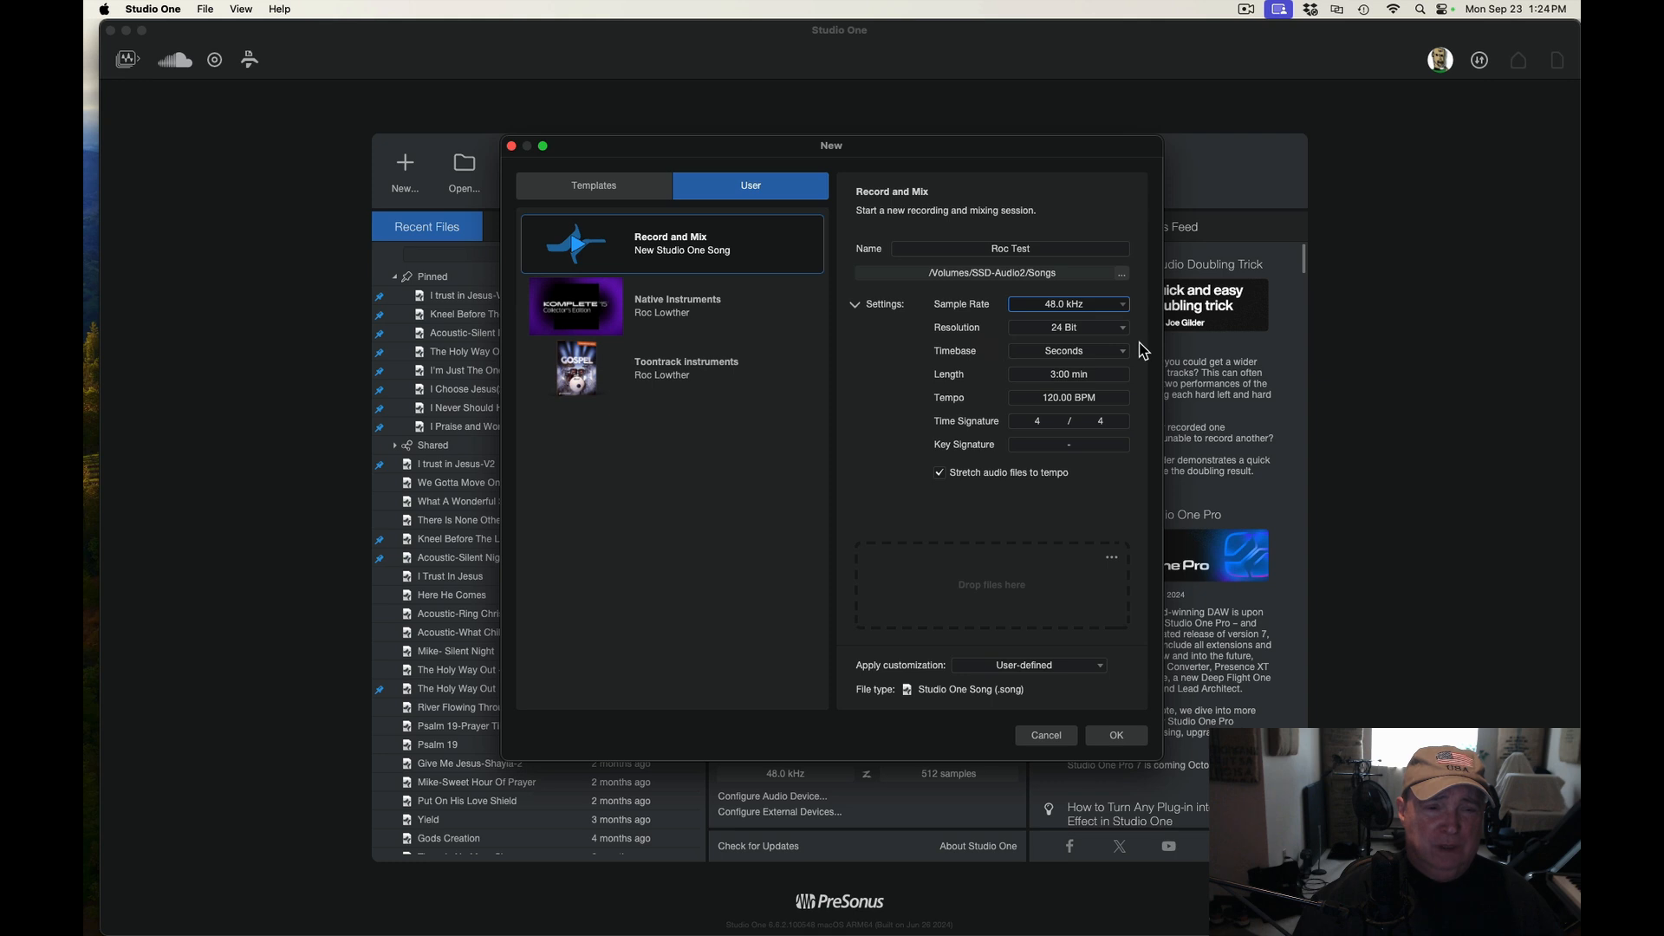
left_click(1124, 330)
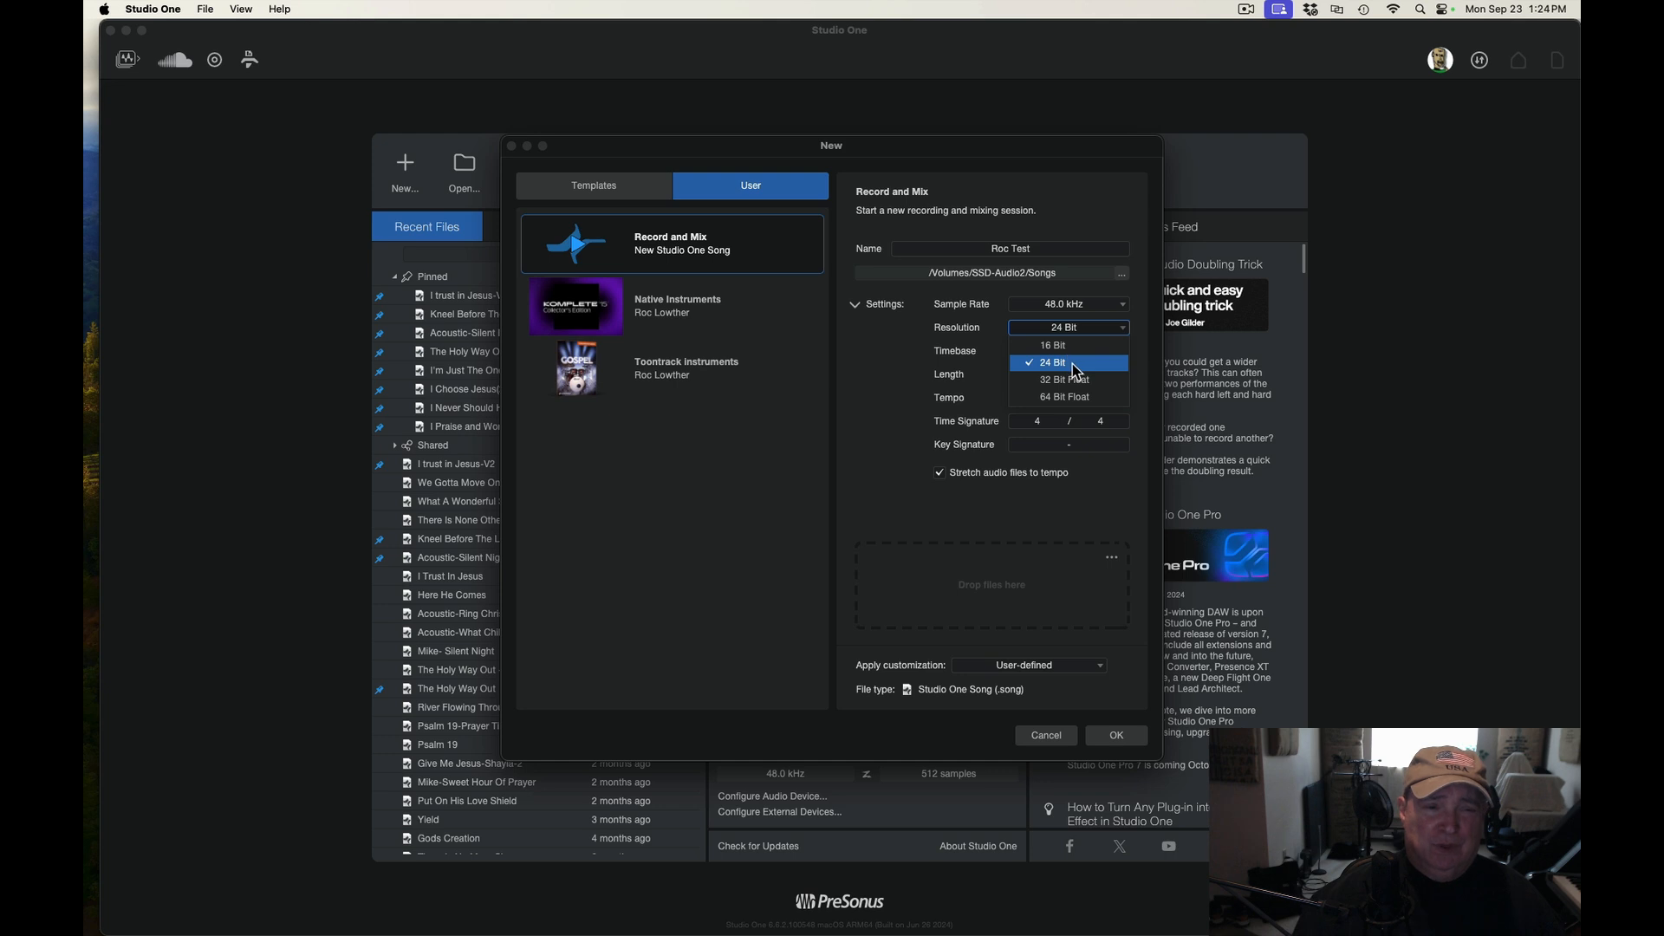
left_click(1141, 352)
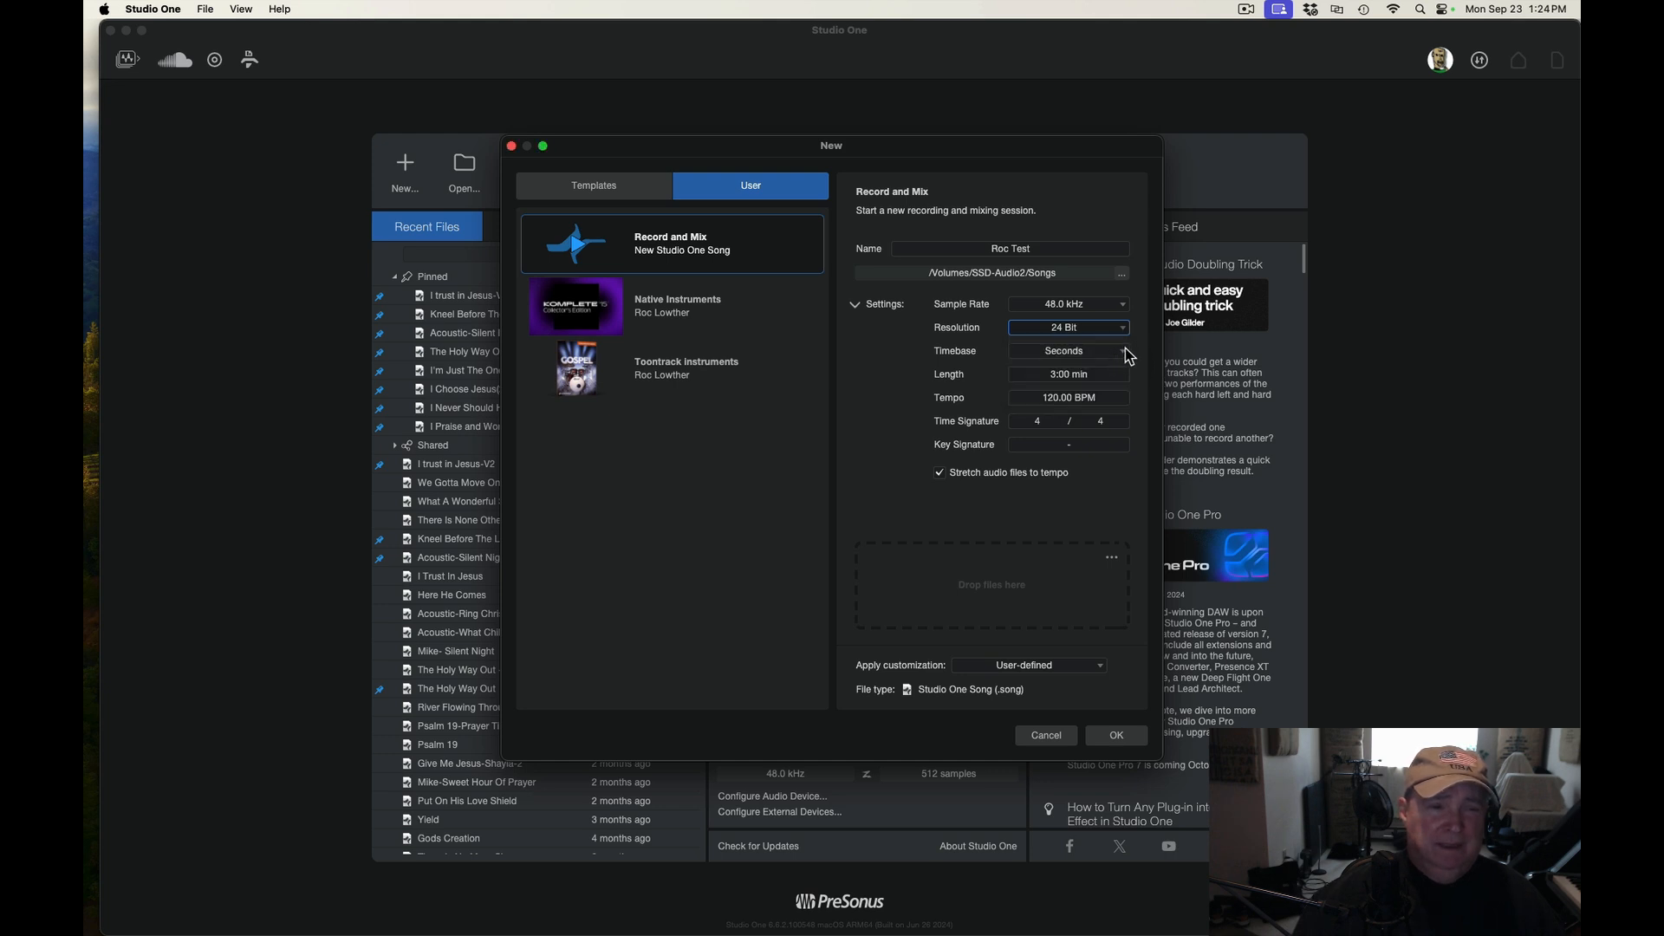
Set the song's timebase to Bars
left_click(1127, 352)
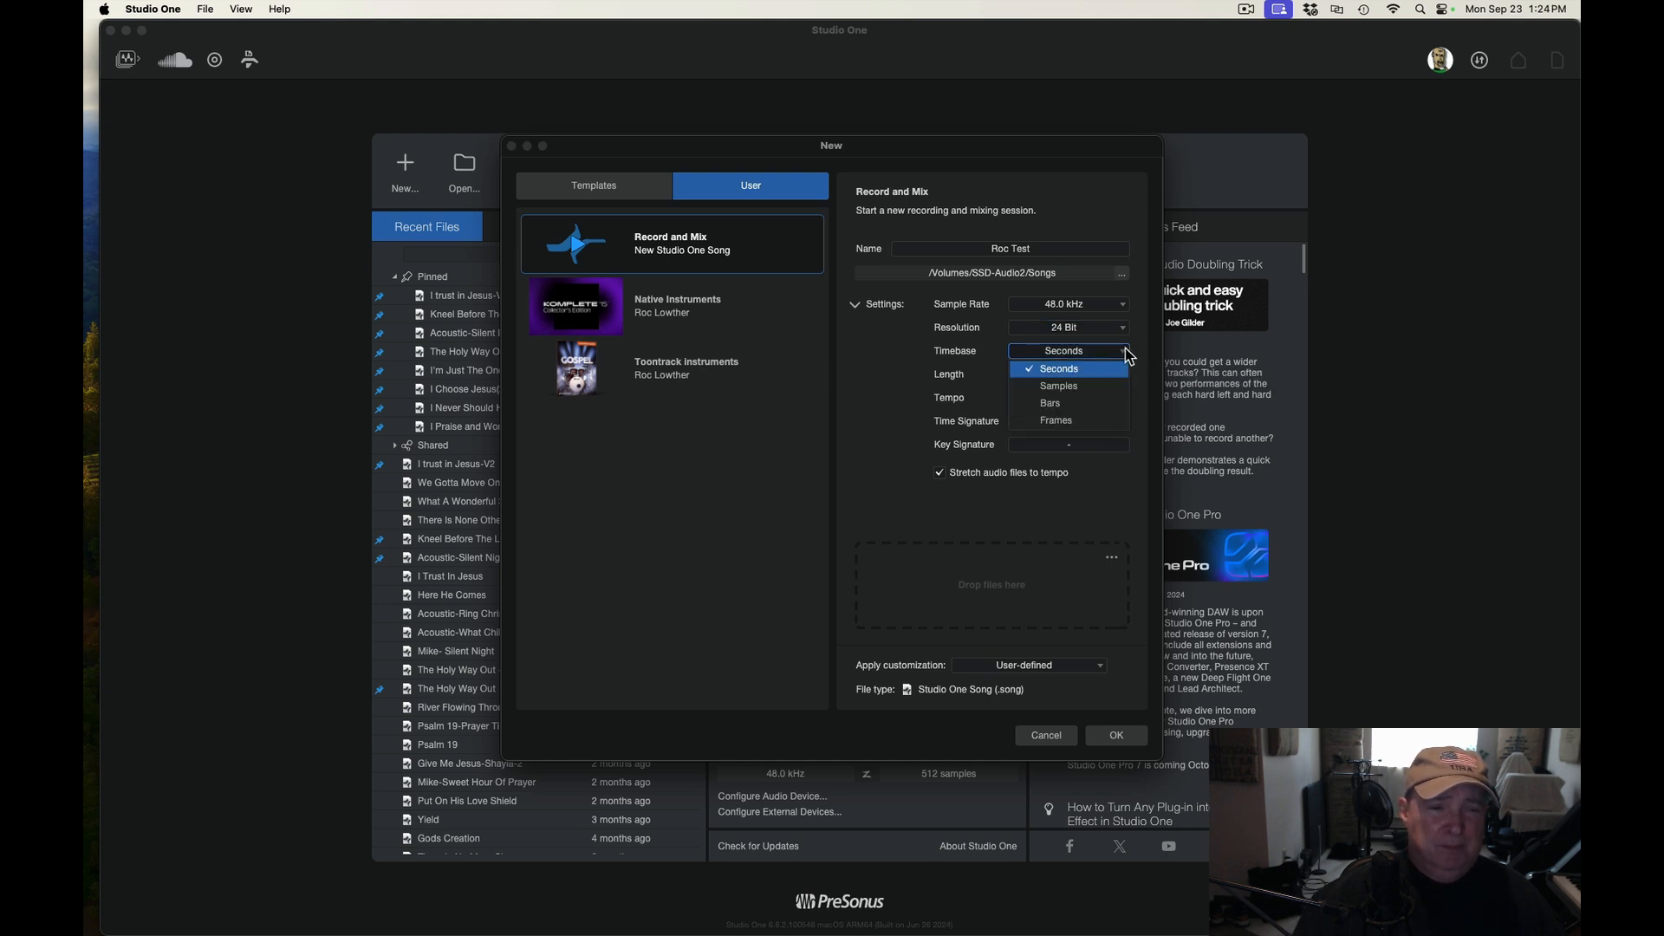
left_click(1059, 404)
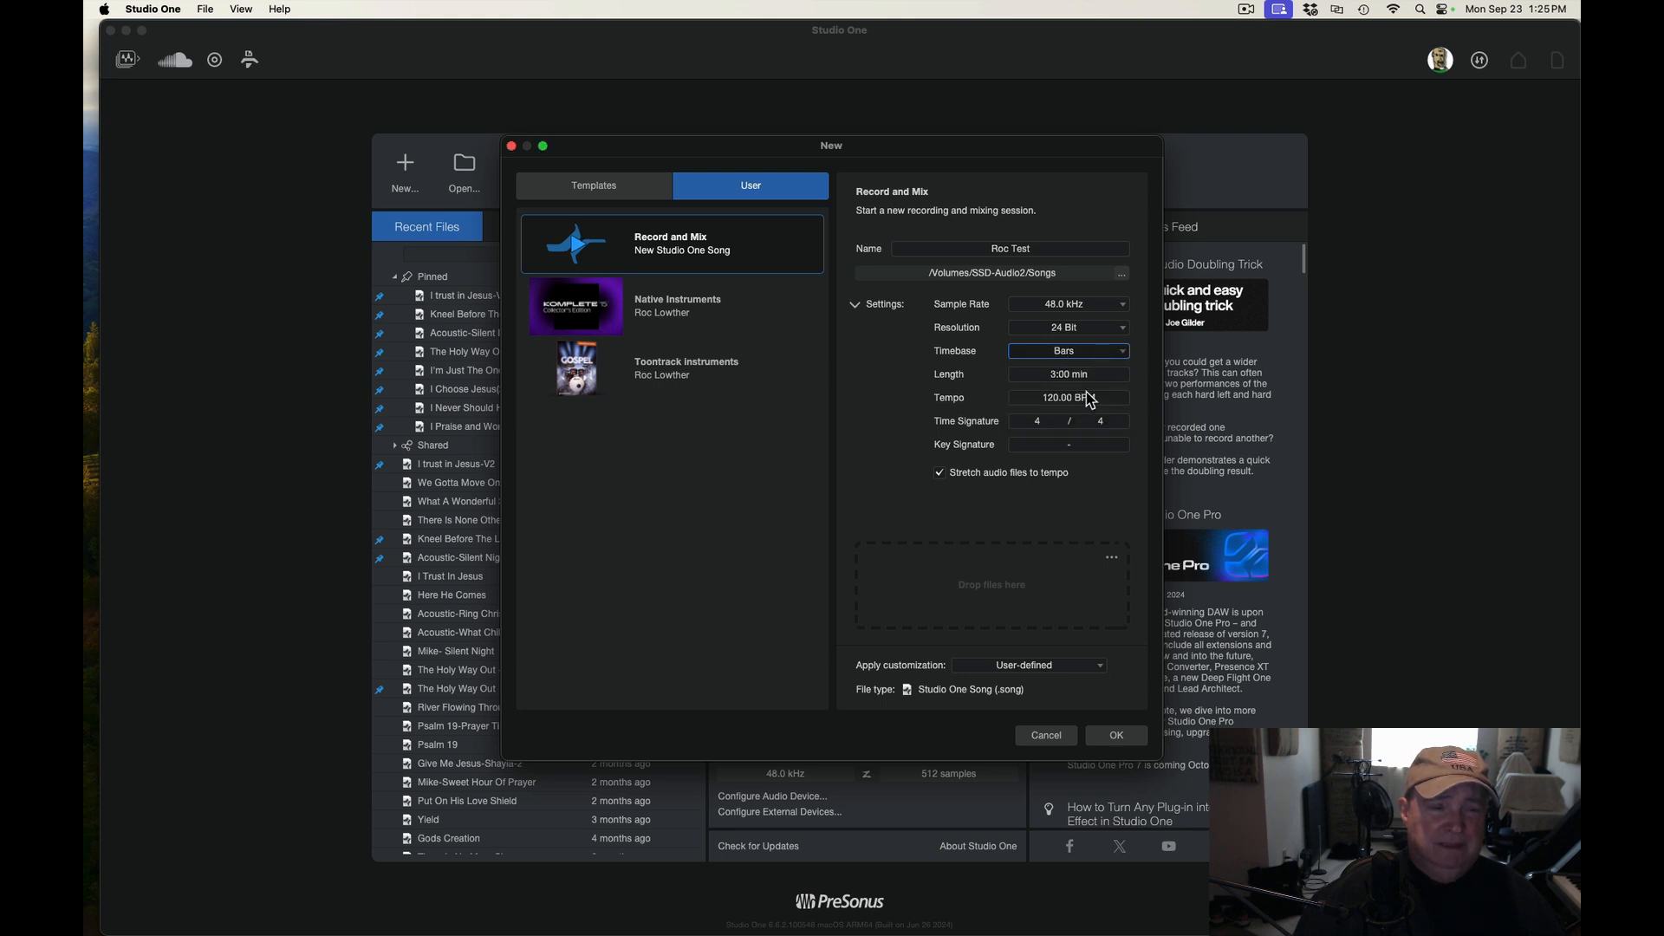
left_click(1123, 359)
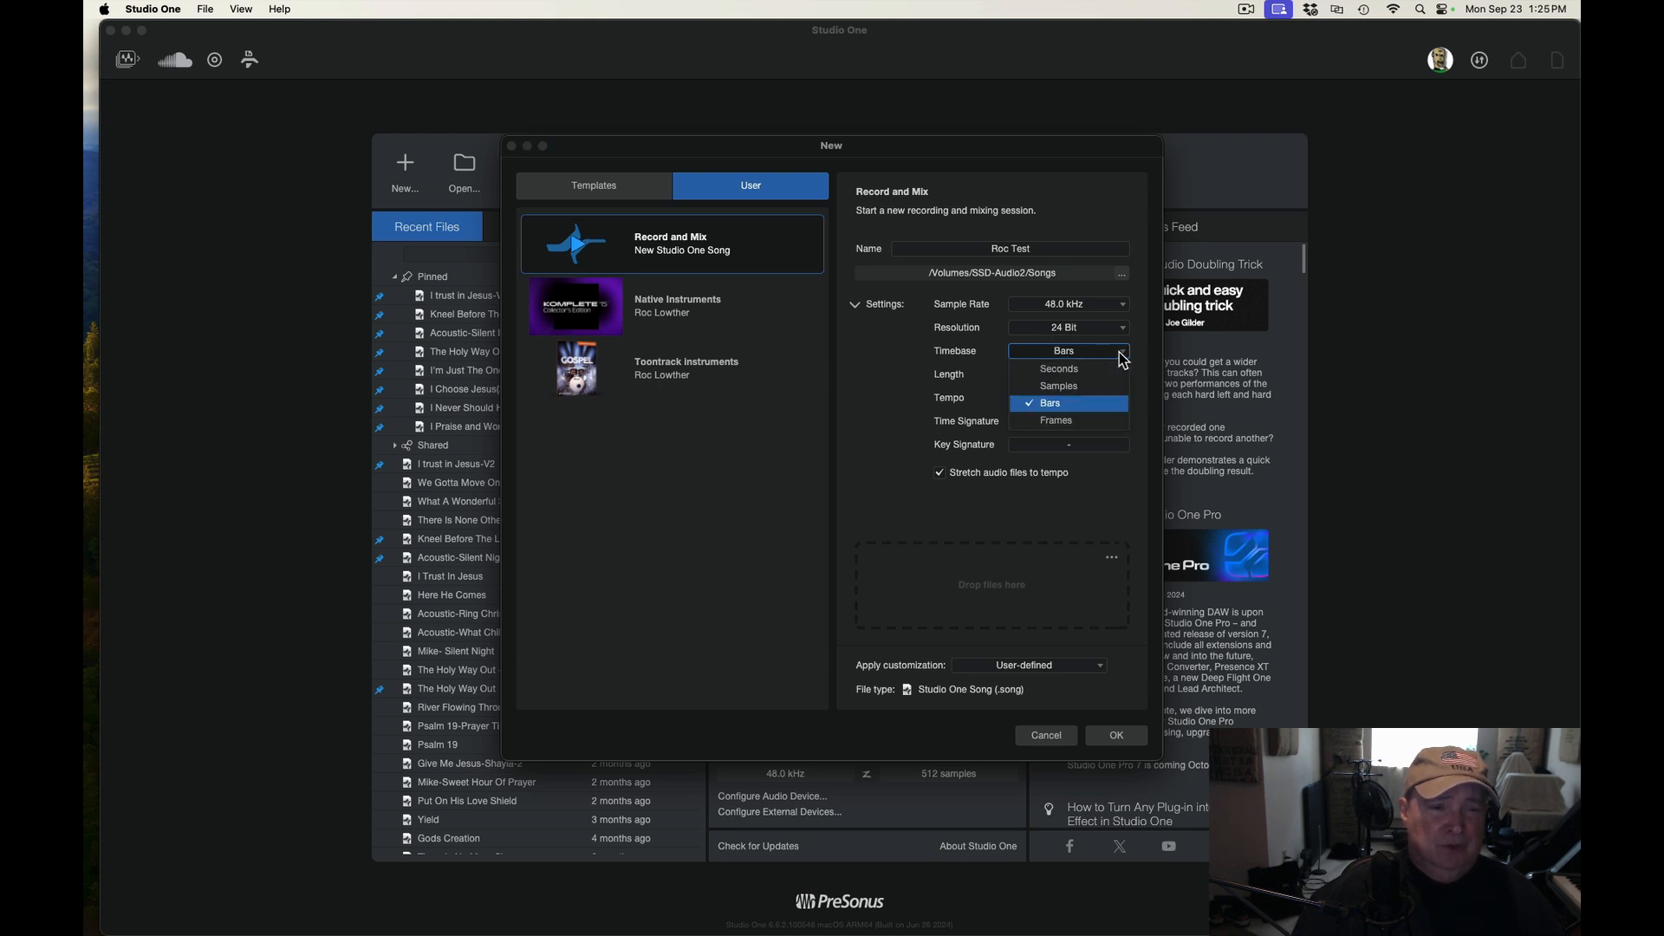
left_click(1088, 371)
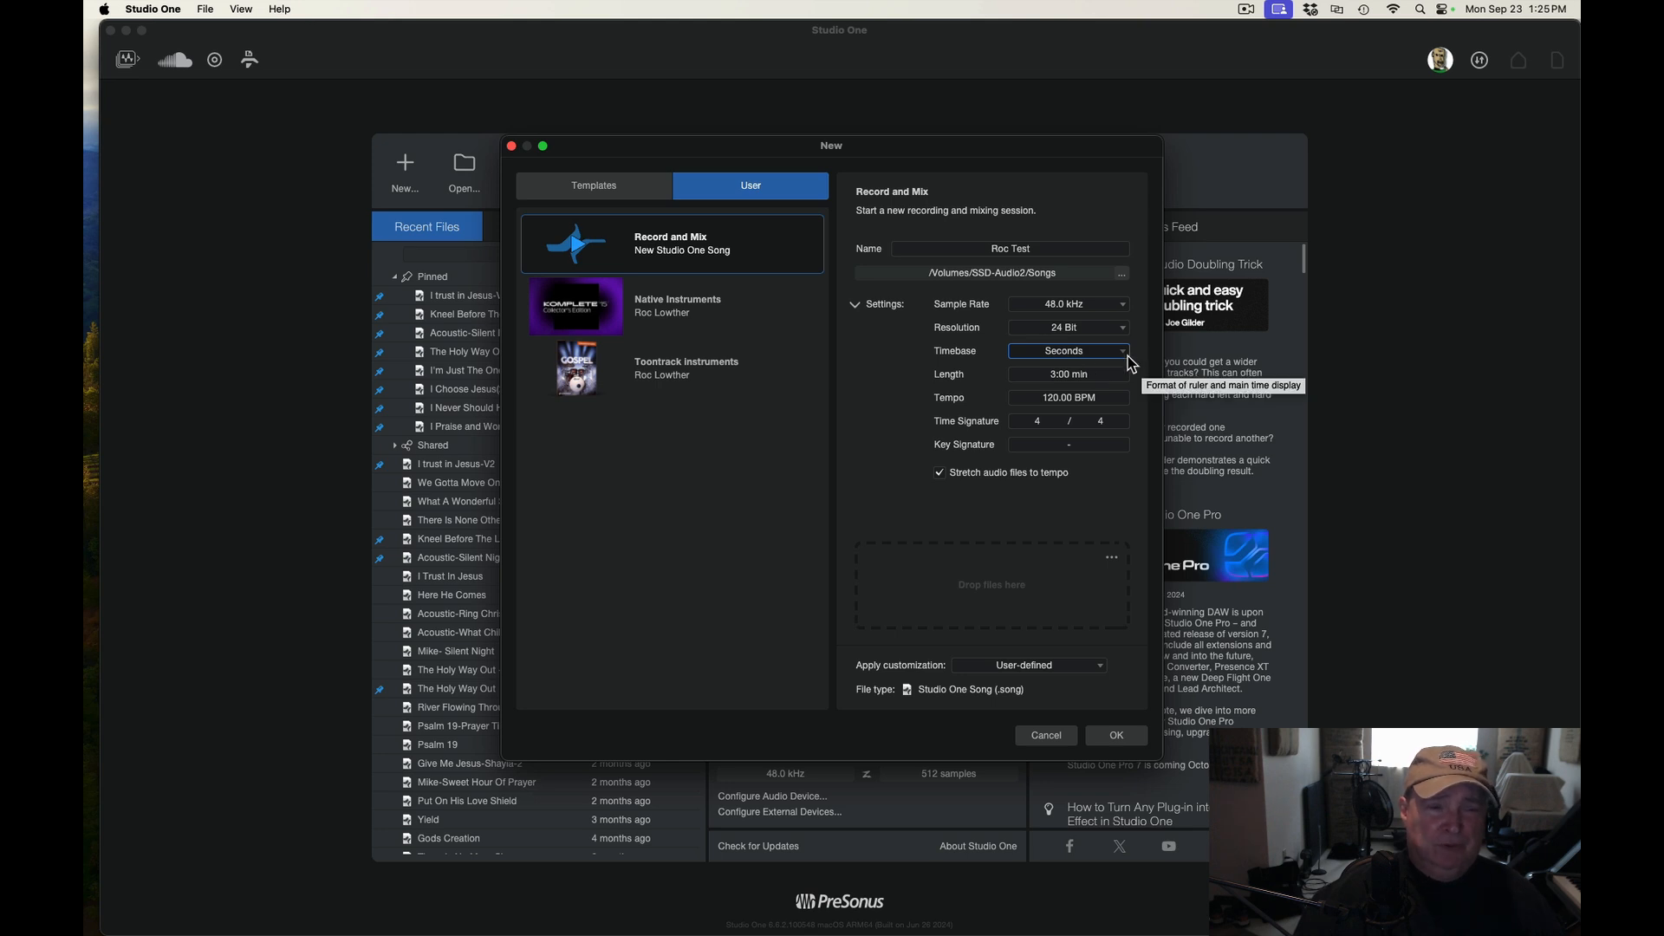
left_click(1123, 357)
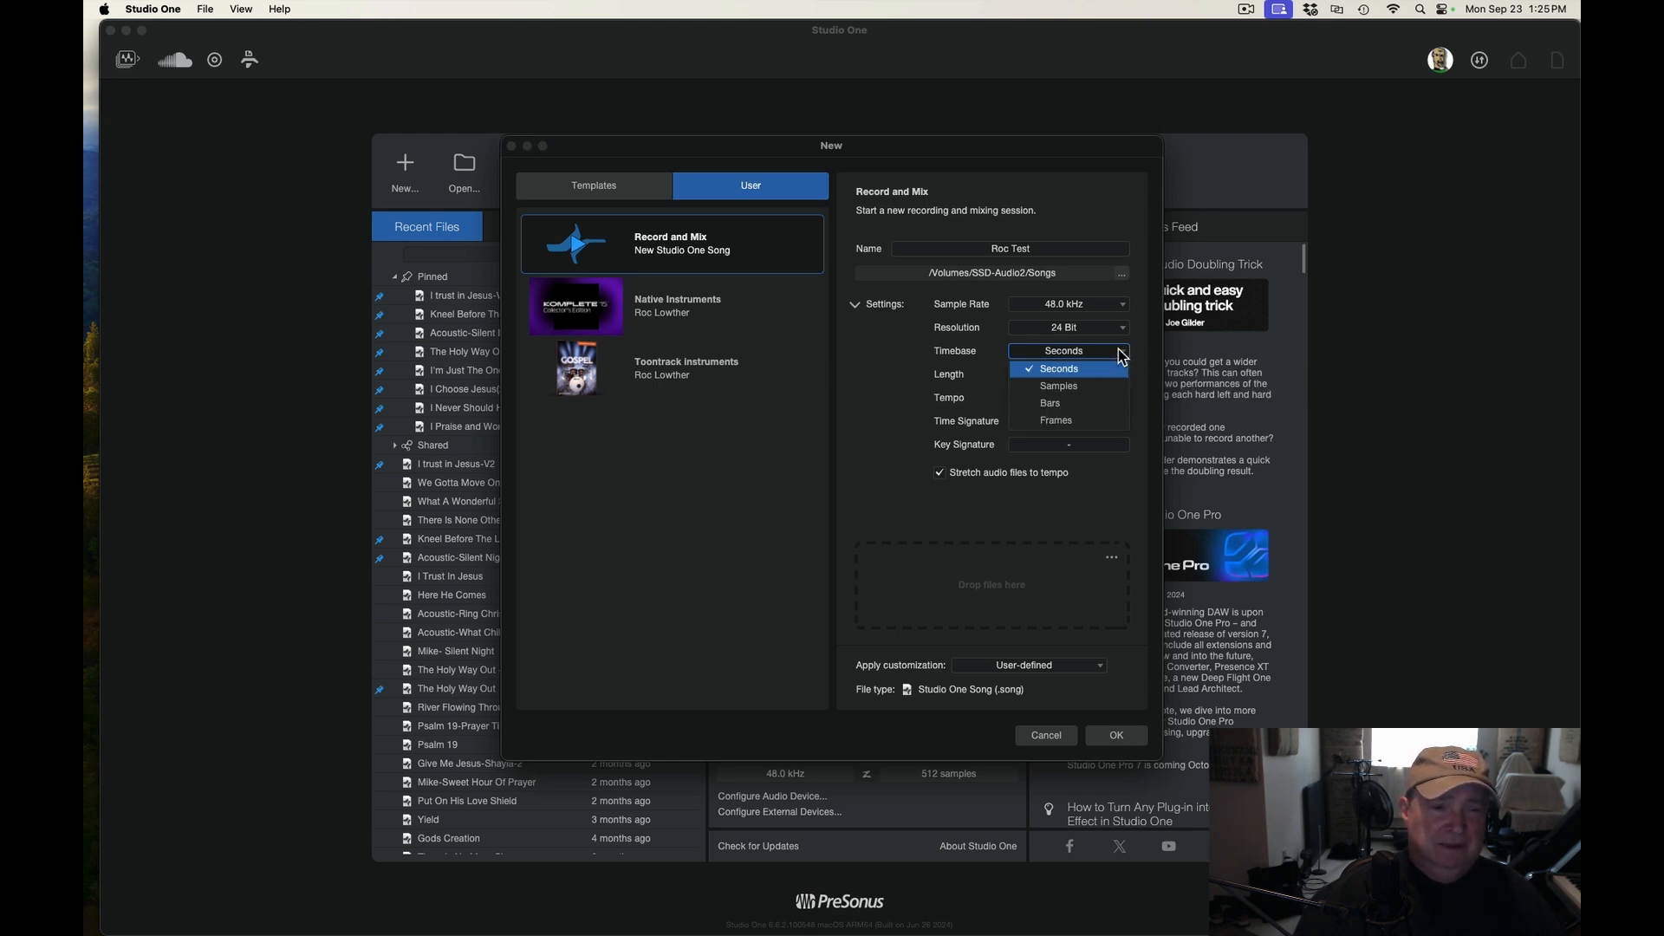
left_click(1054, 407)
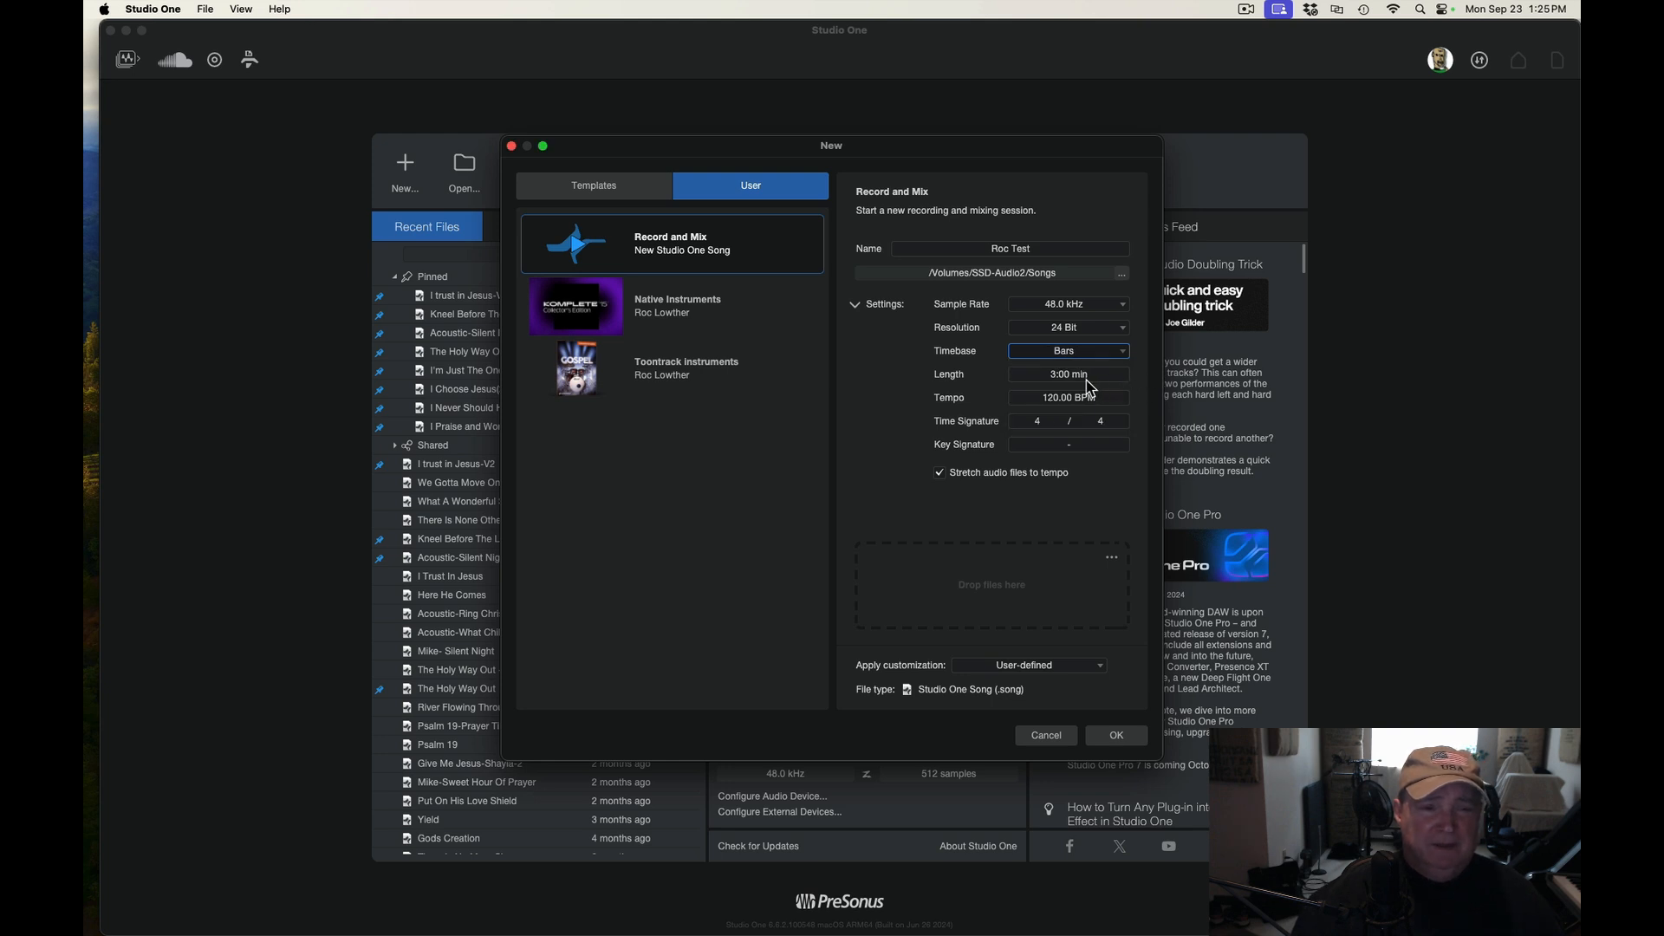
Examine the song length and tempo fields
left_click(1099, 376)
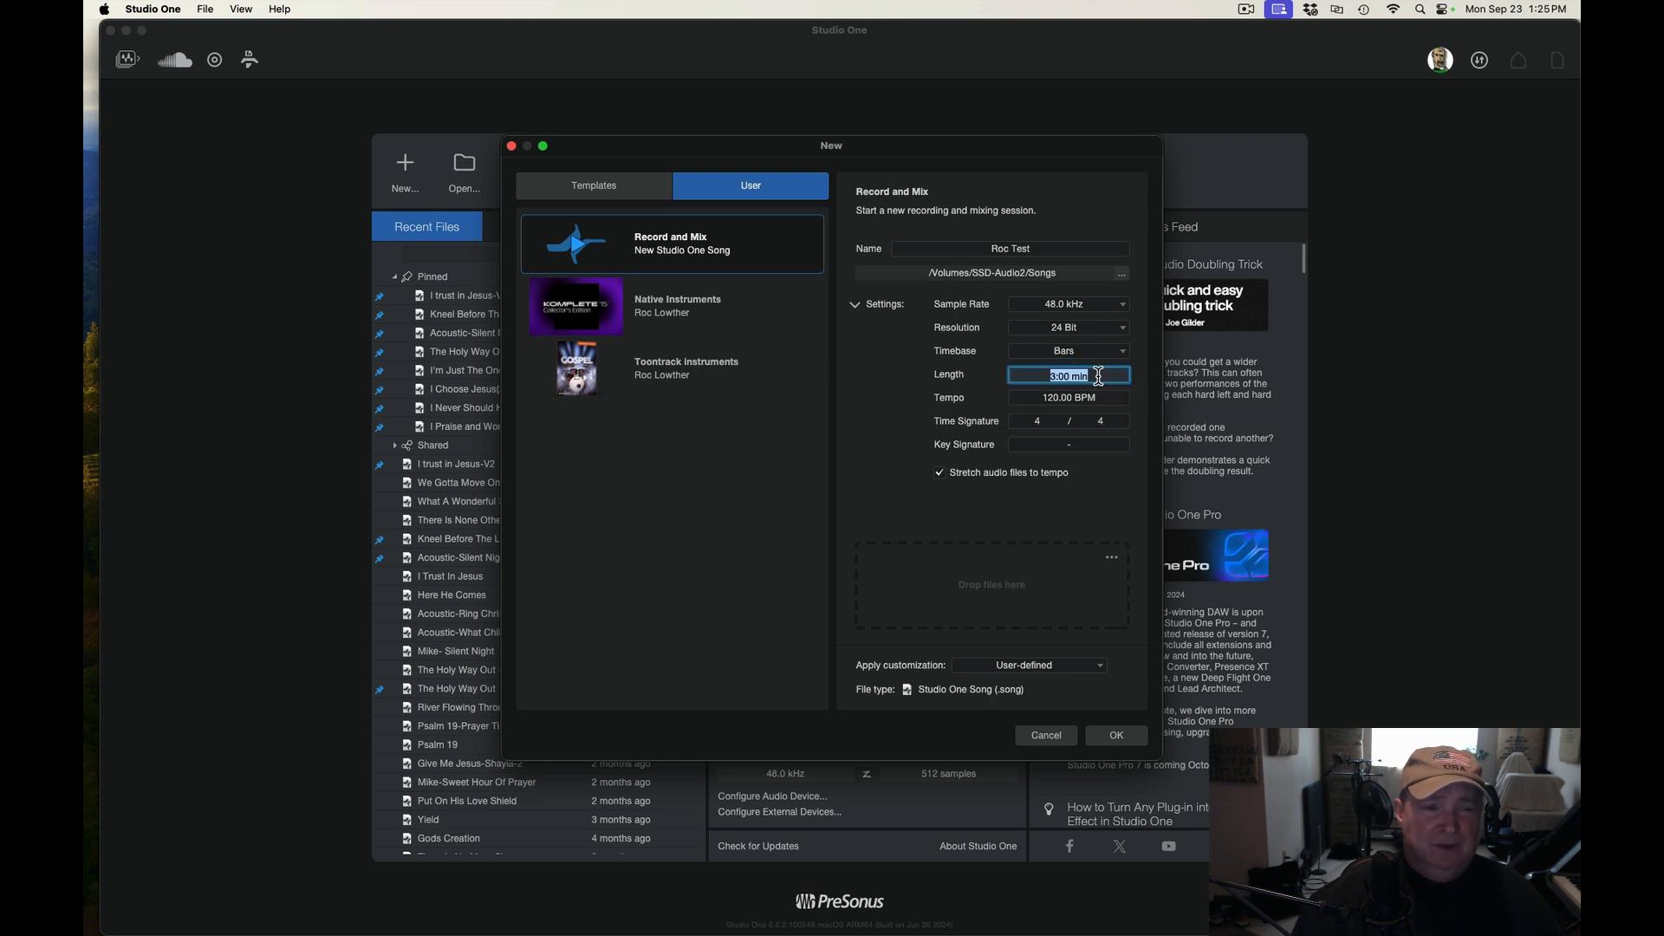
left_click(1141, 399)
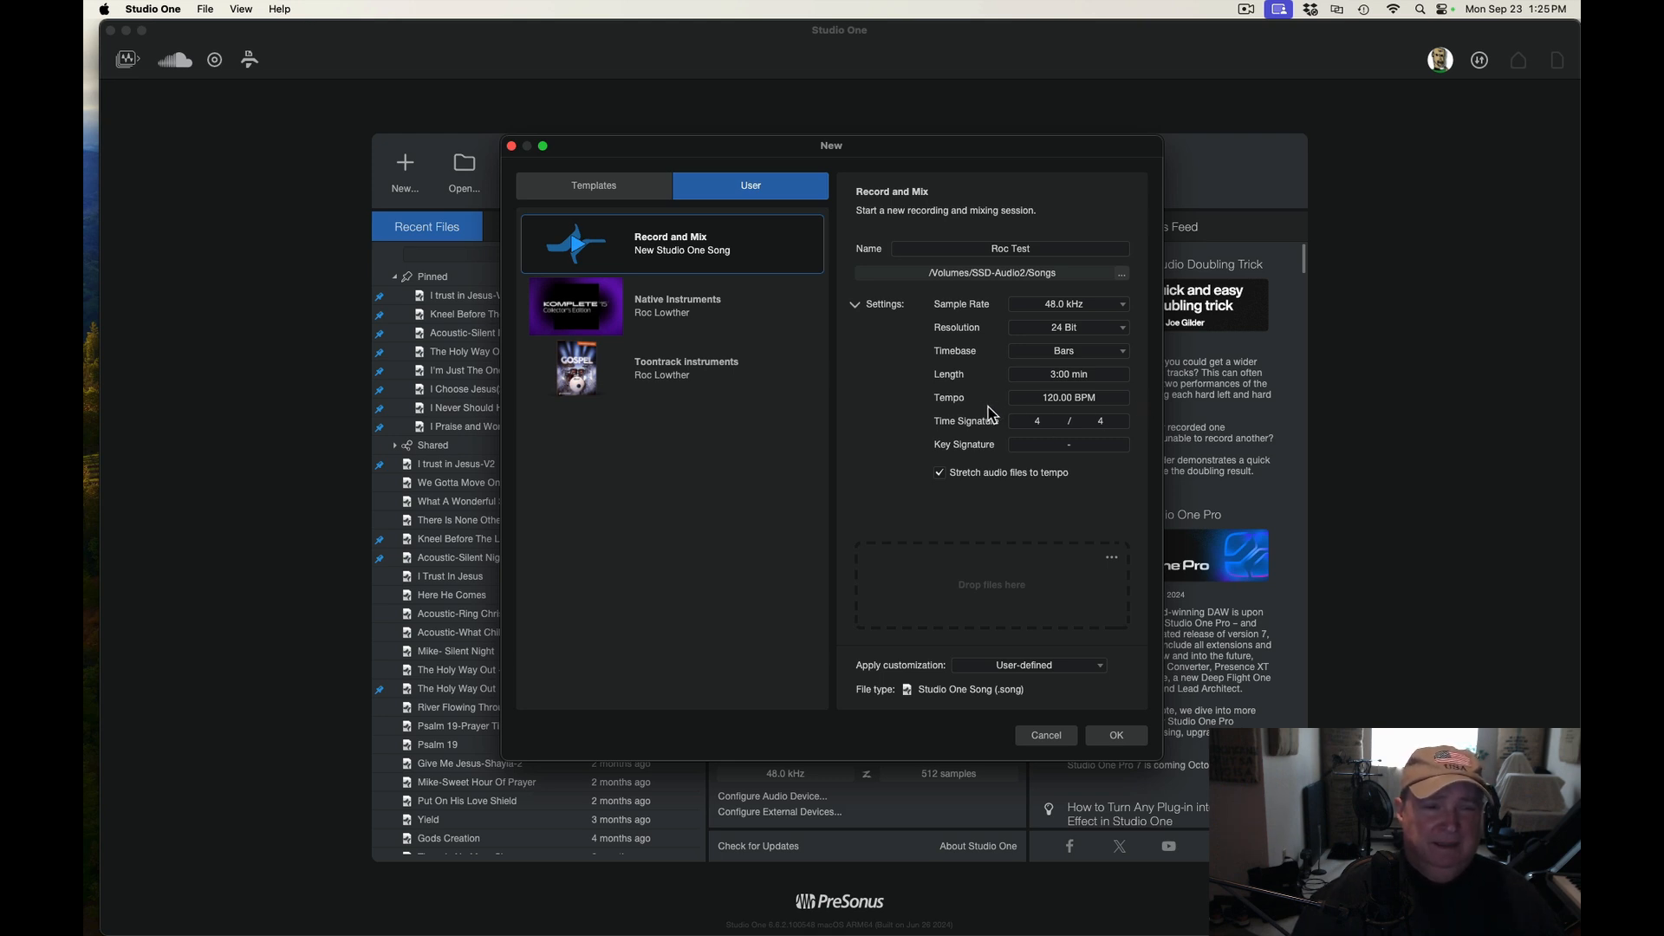
left_click(1085, 398)
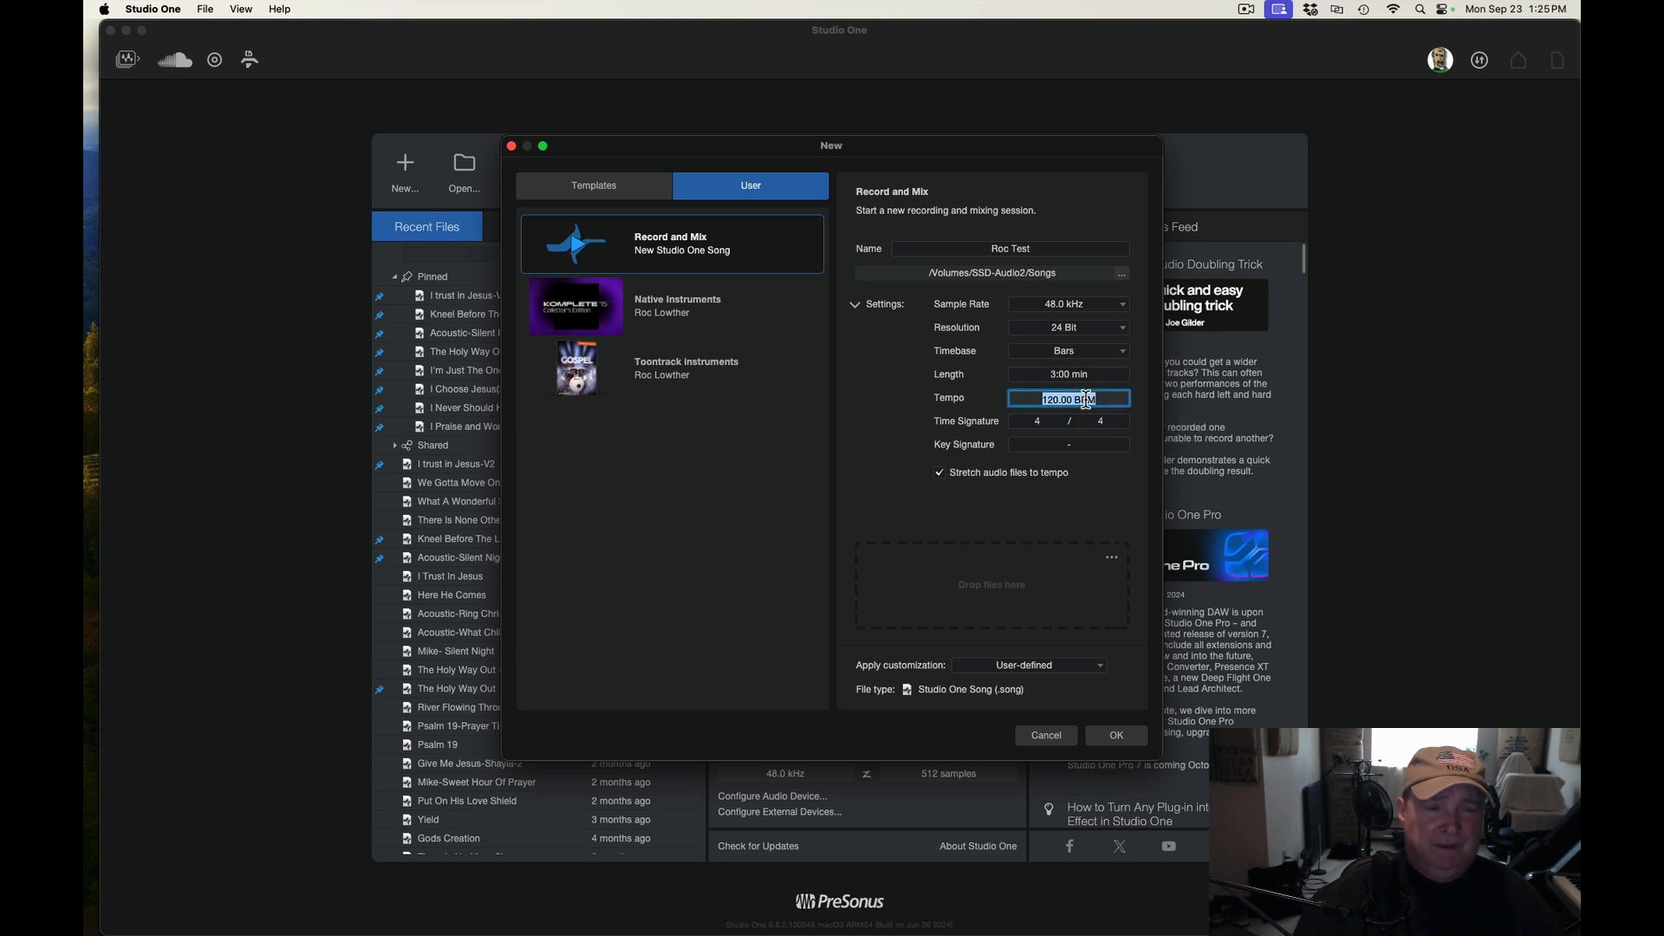
left_click(1136, 416)
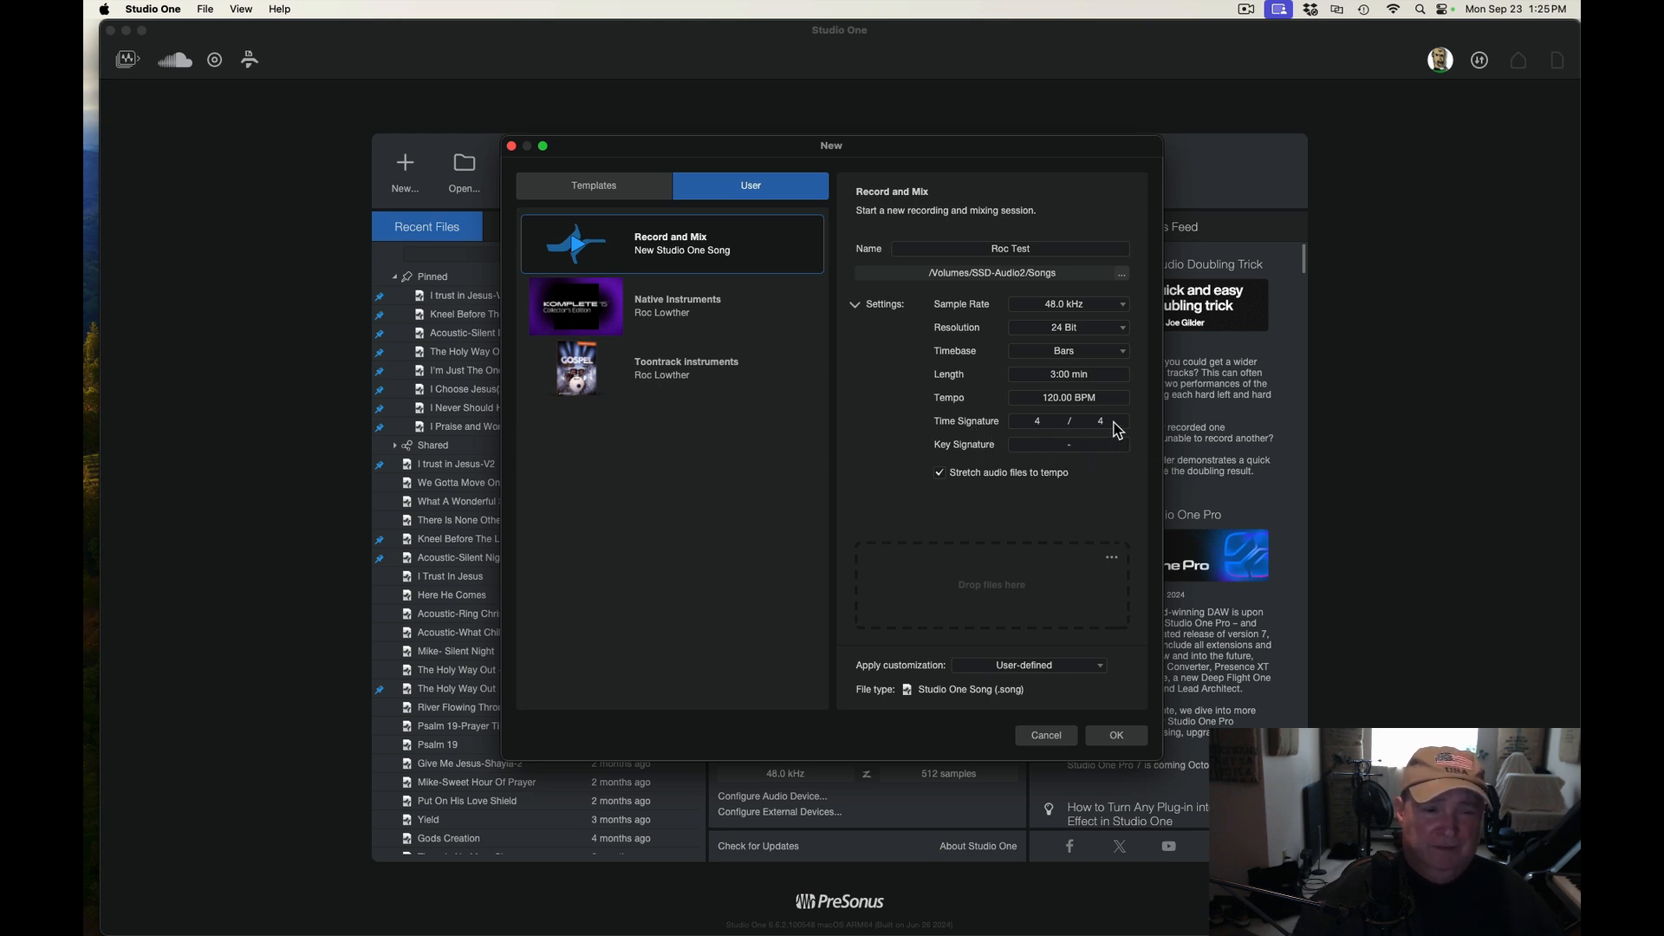
Try a 3/4 time signature, then set it back to 4/4
left_click(1038, 422)
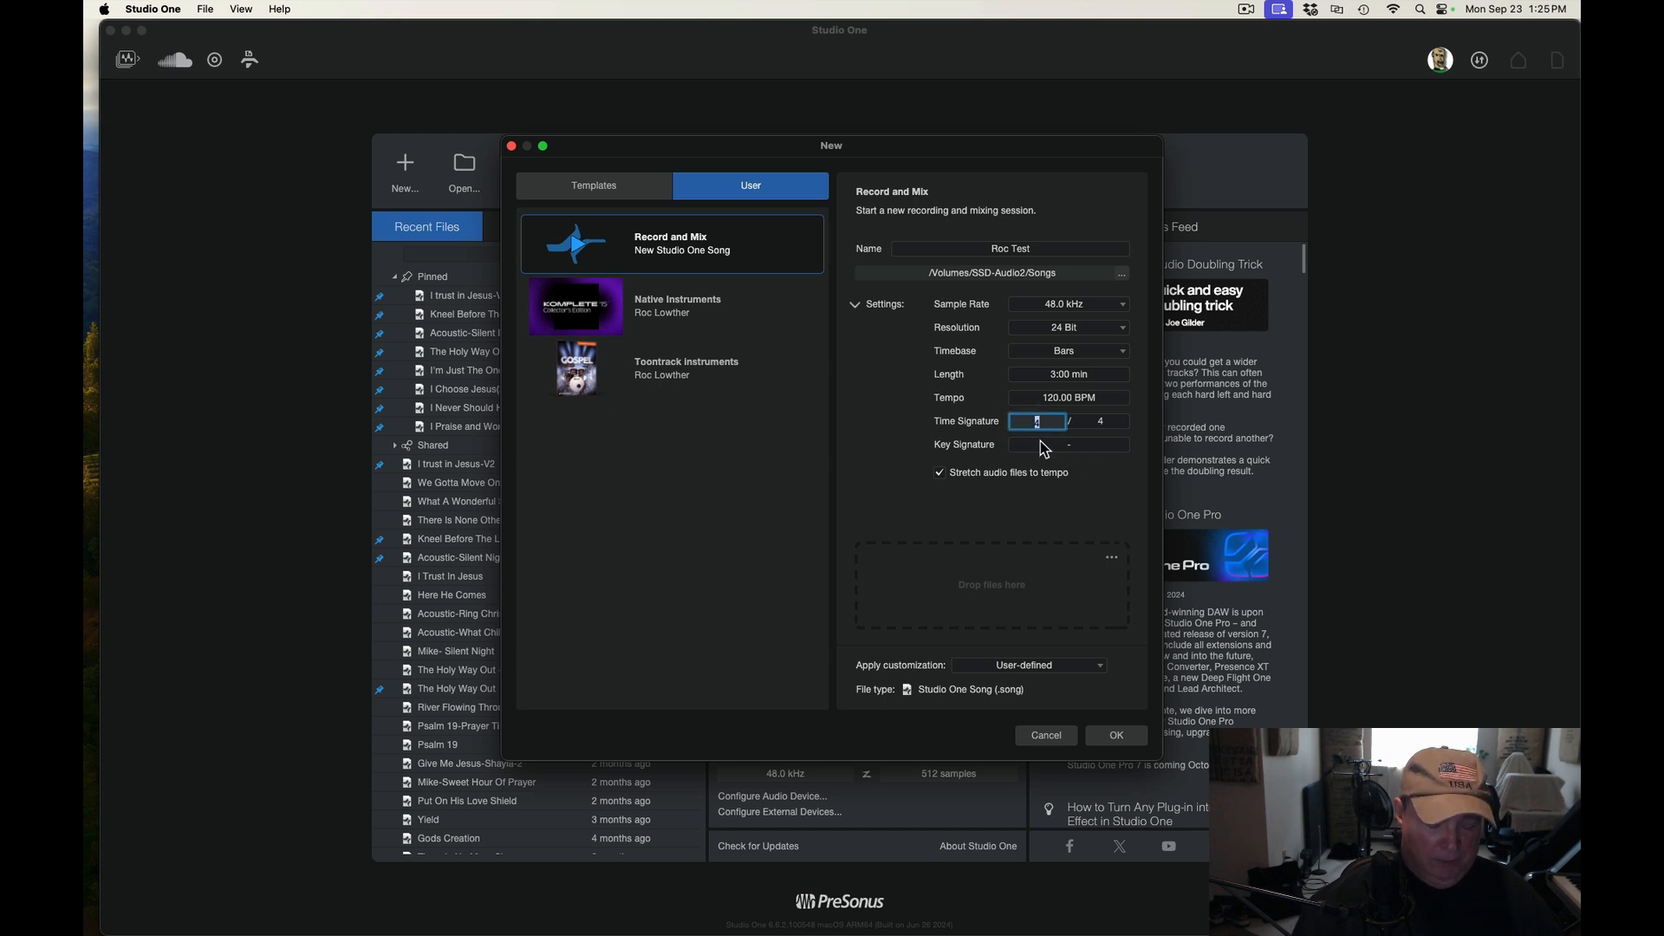
type("3")
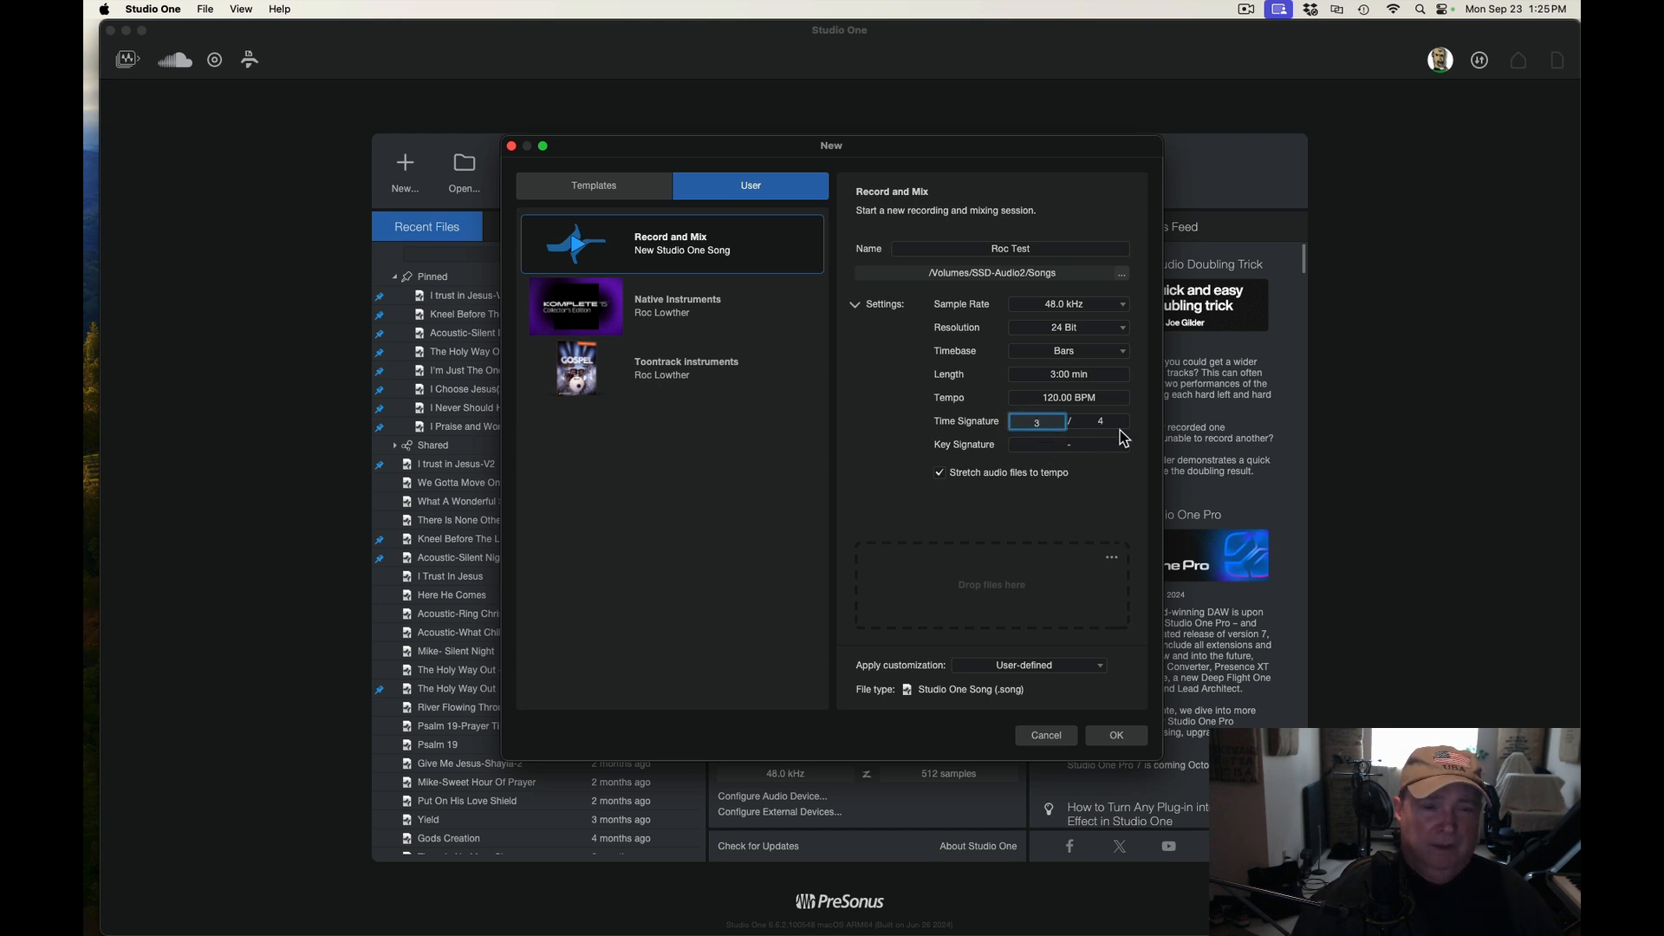
key("Return")
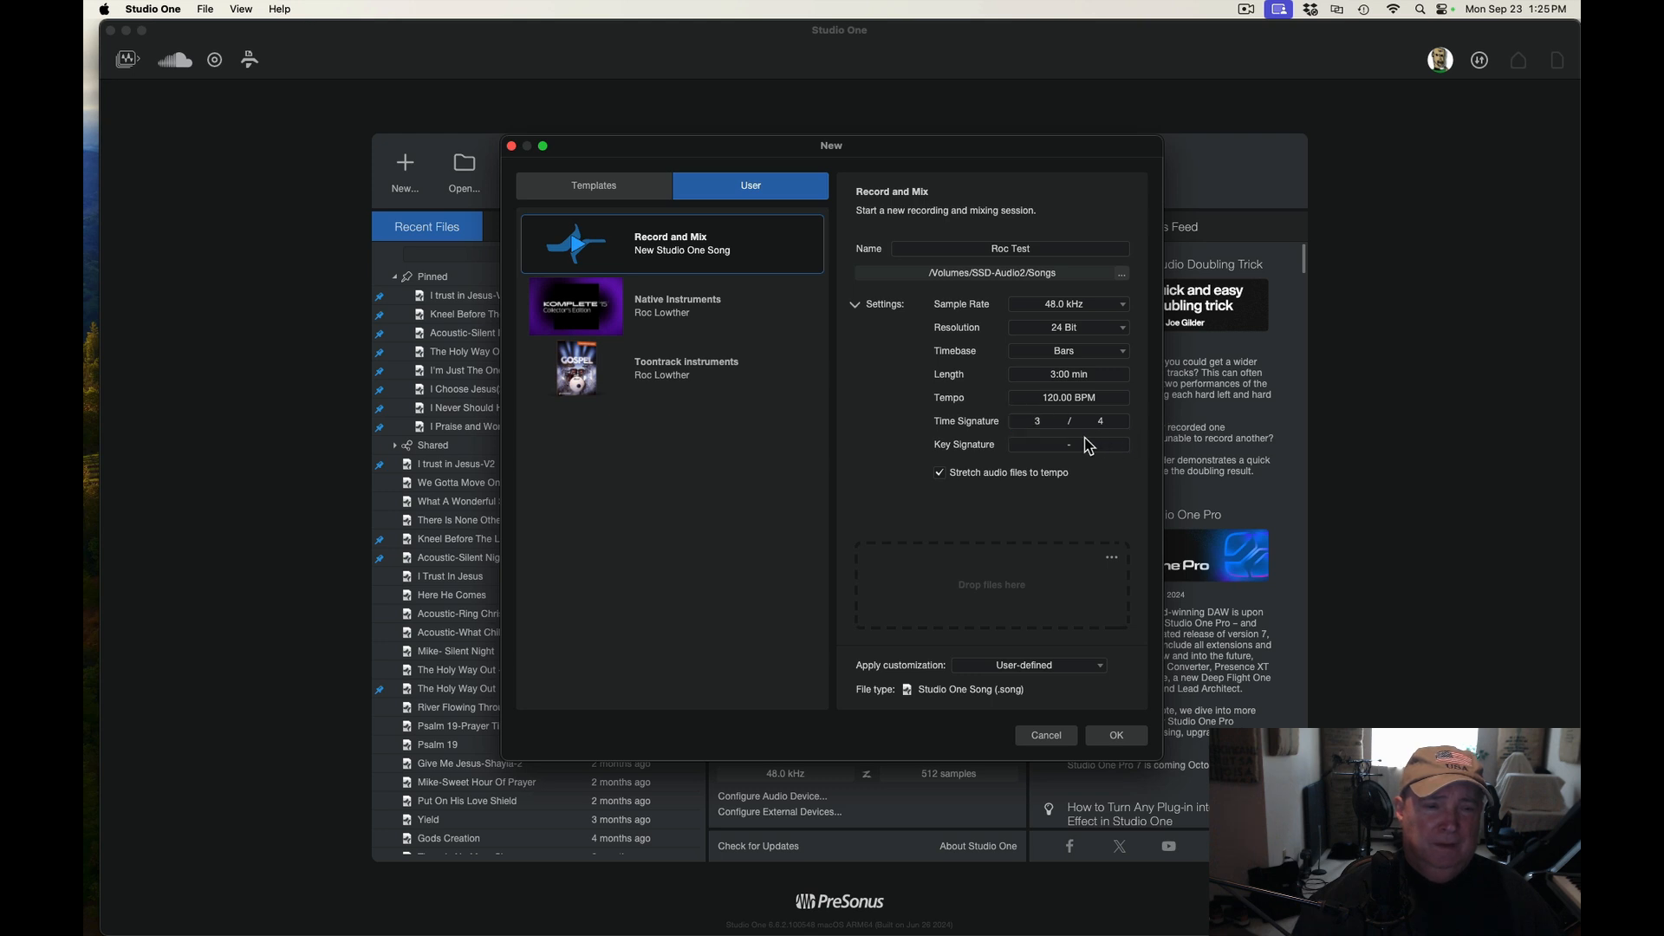
left_click(1038, 421)
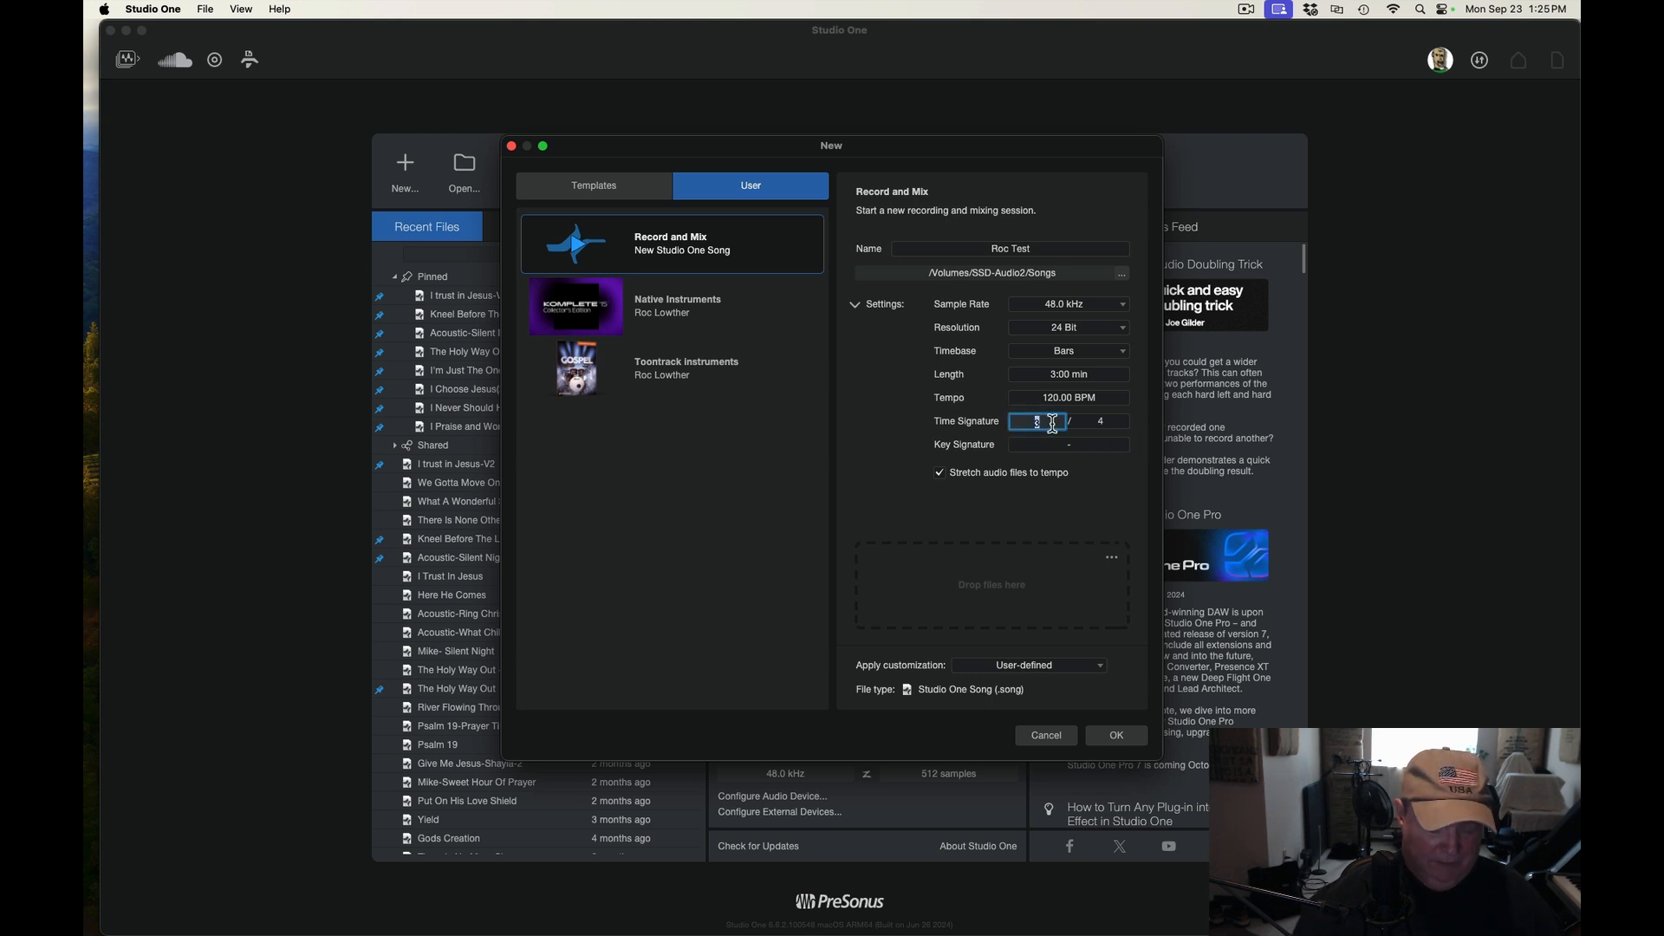
type("4")
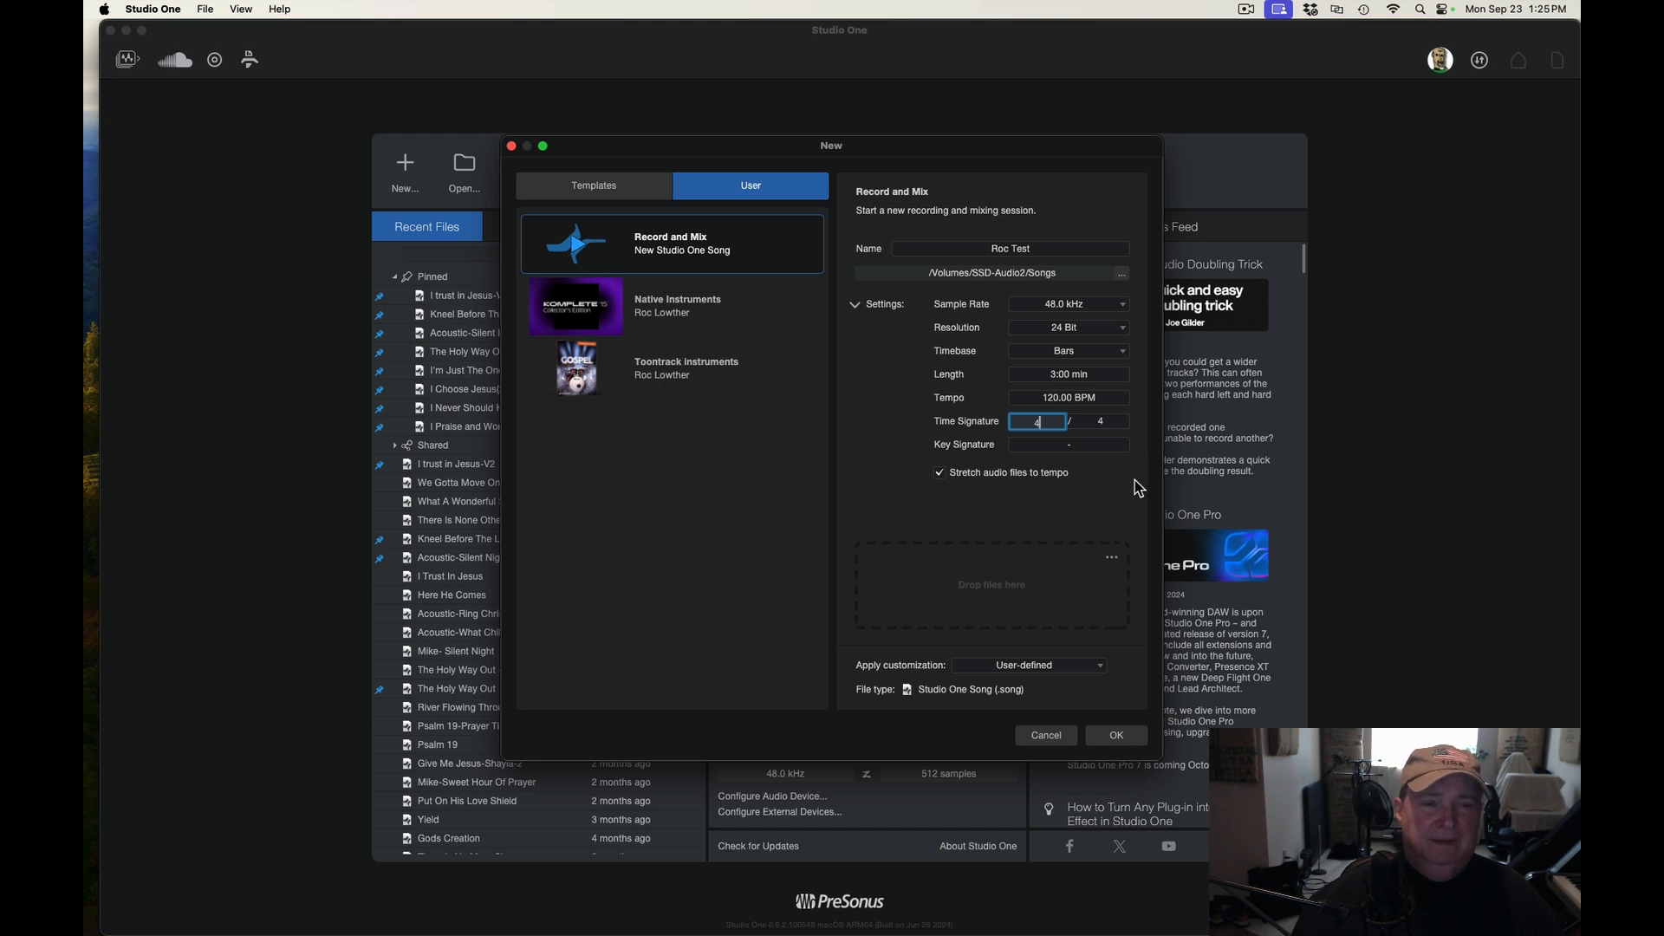
Set the song's key signature to C using the key wheel
left_click(1089, 446)
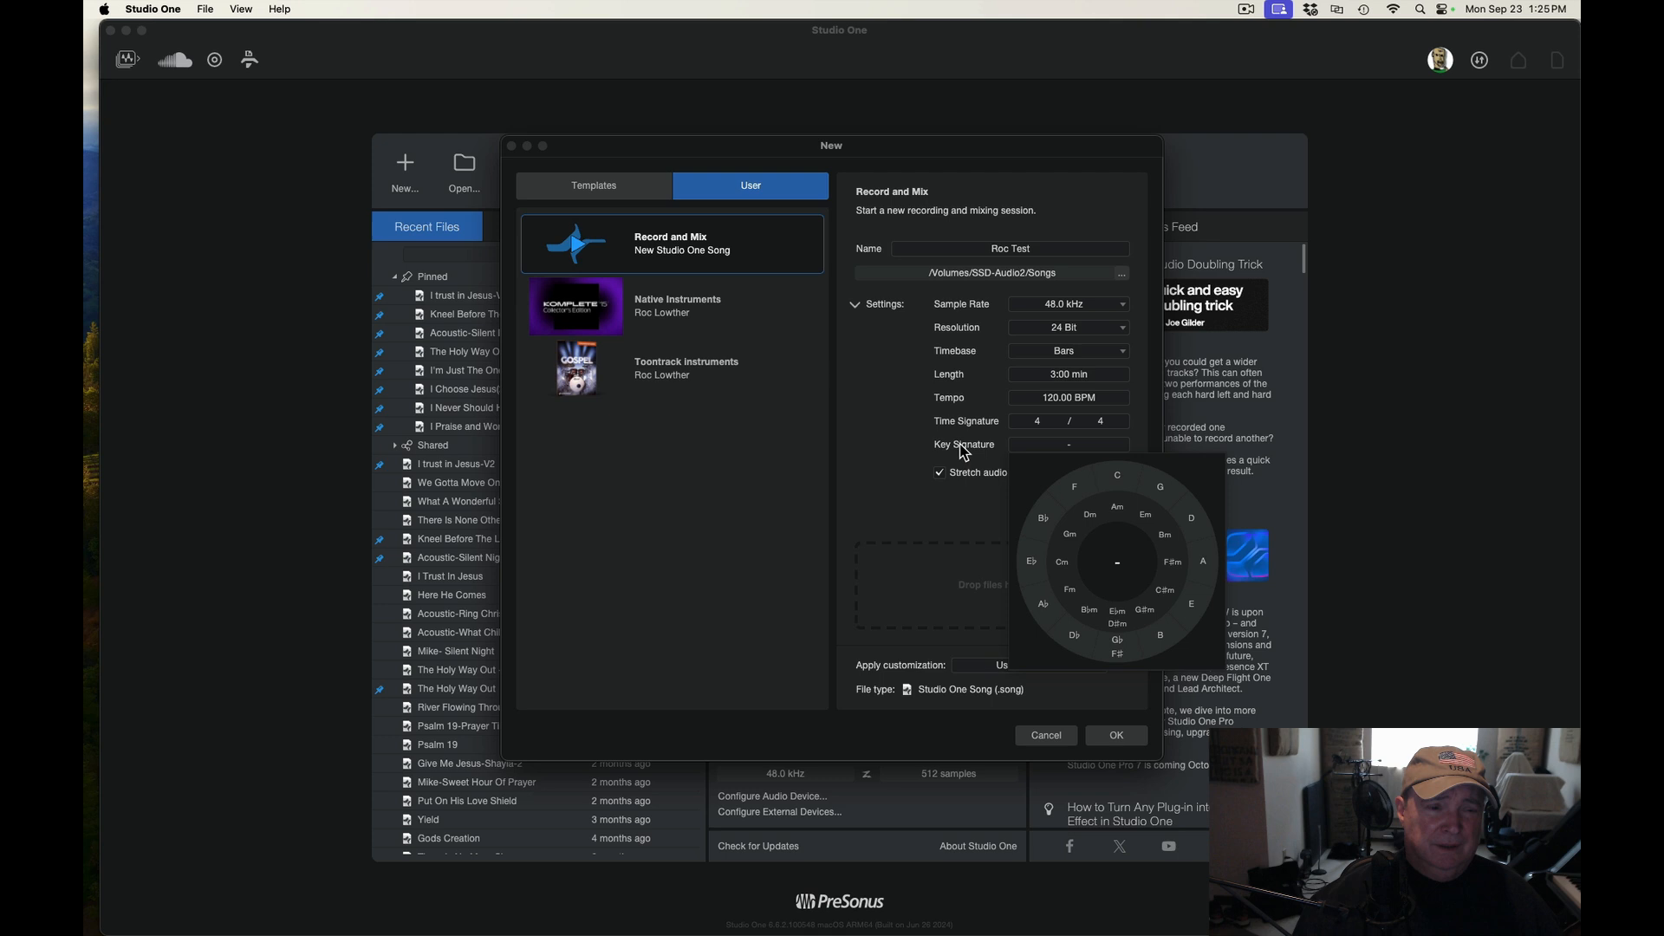
left_click(1118, 478)
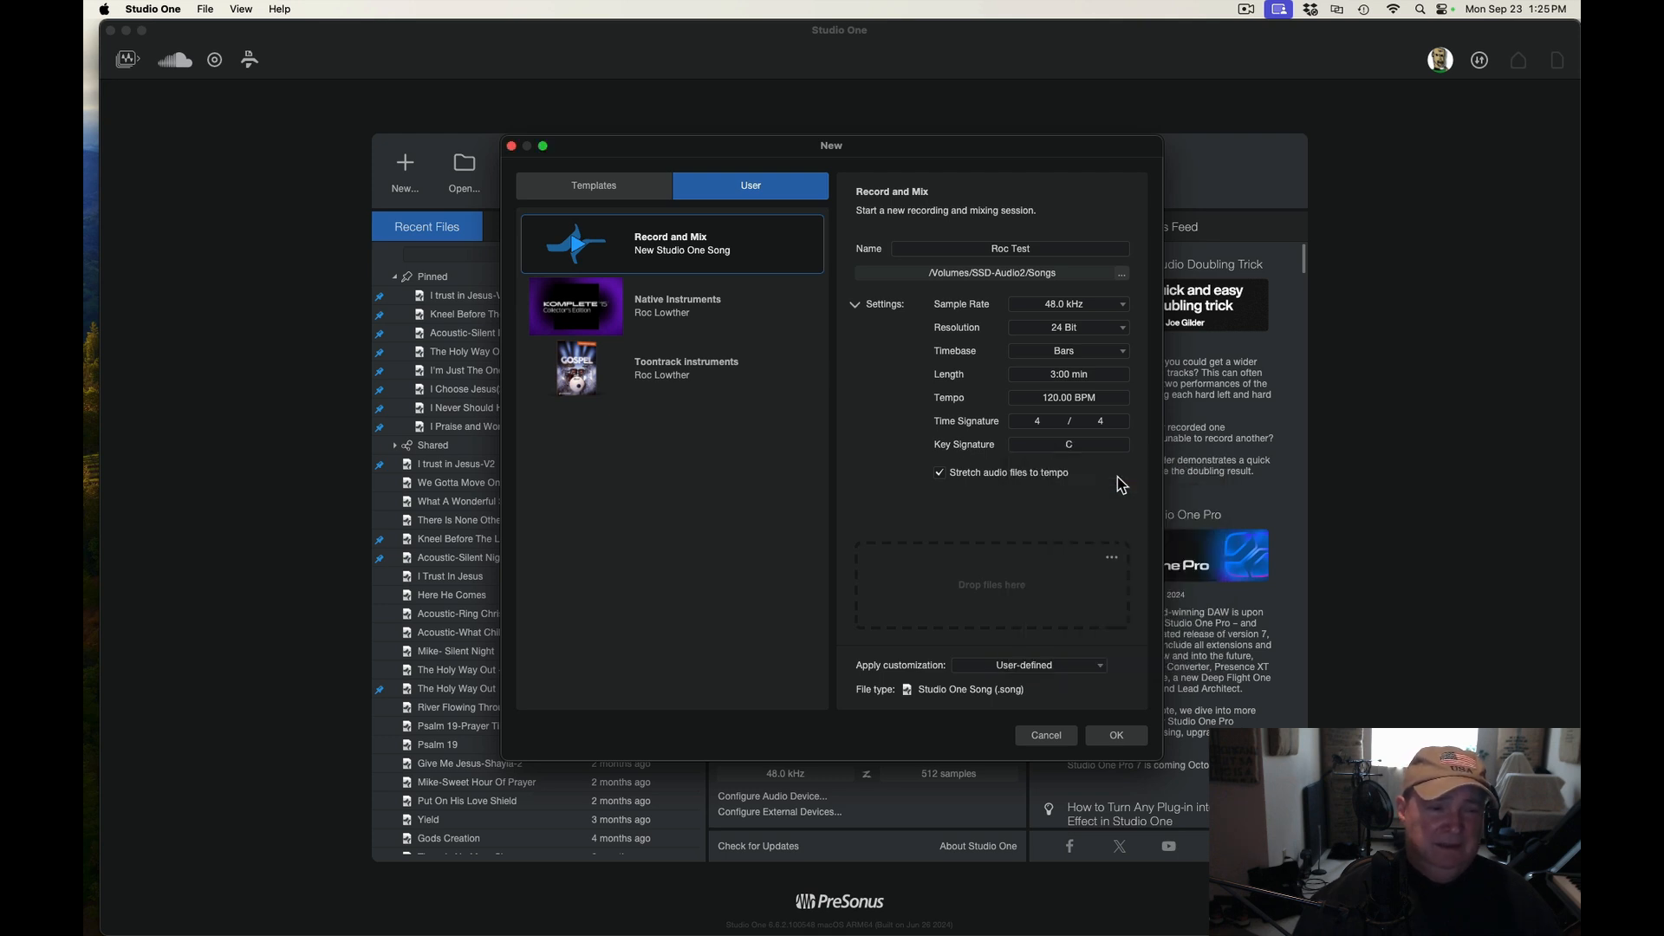
left_click(1085, 446)
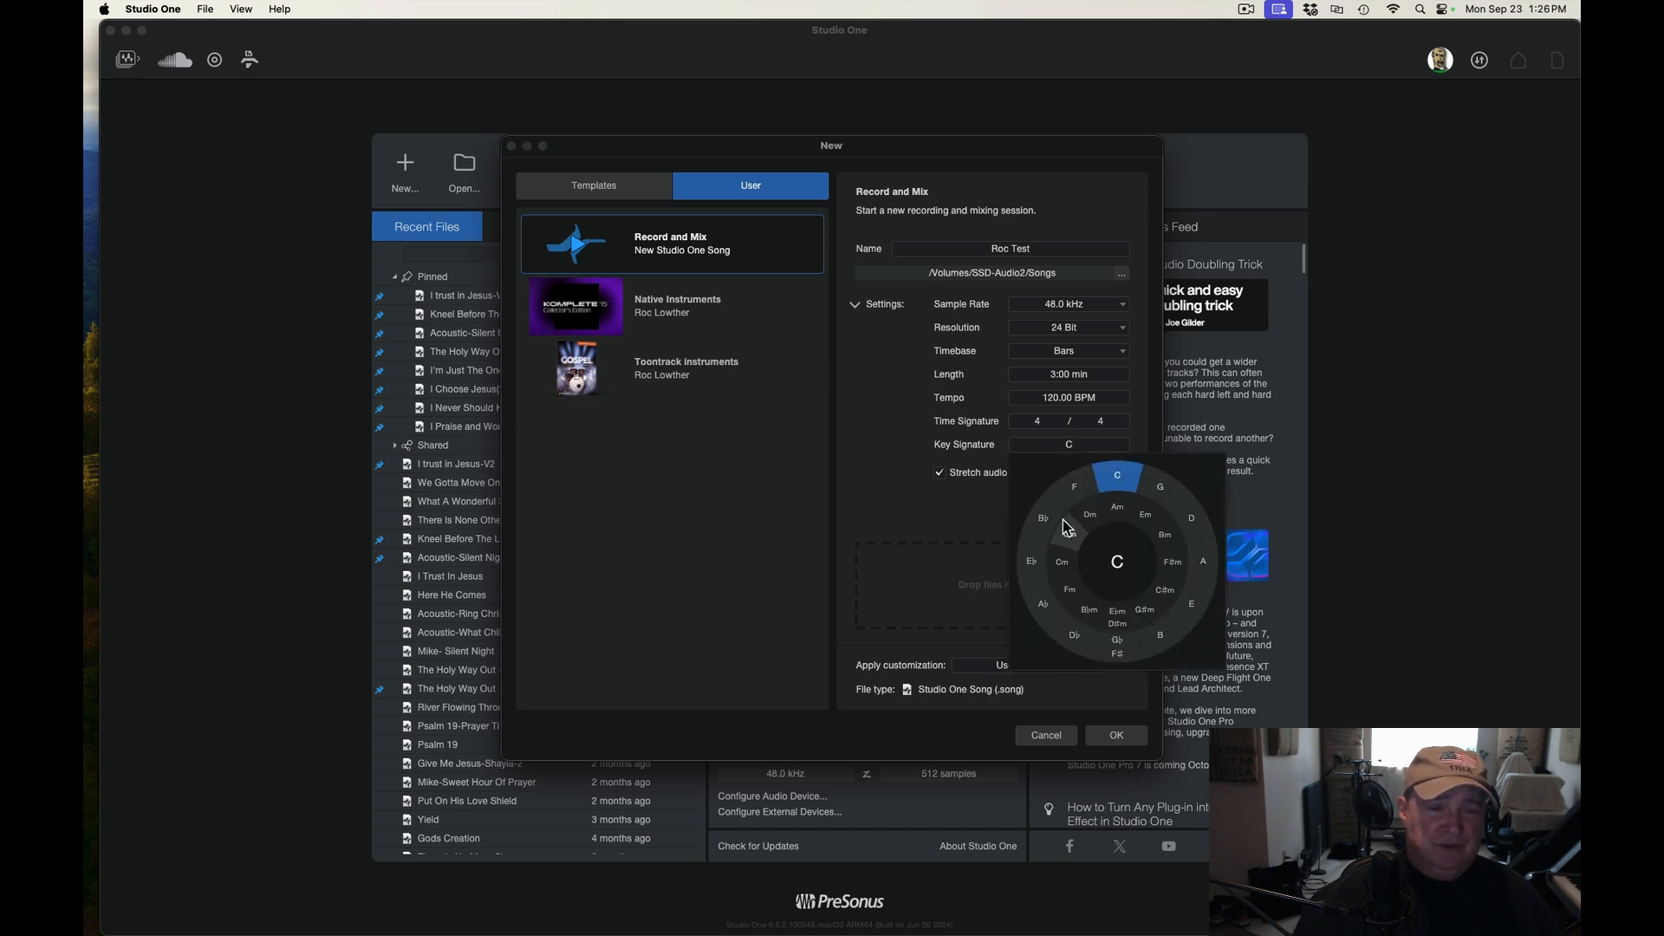
left_click(1138, 409)
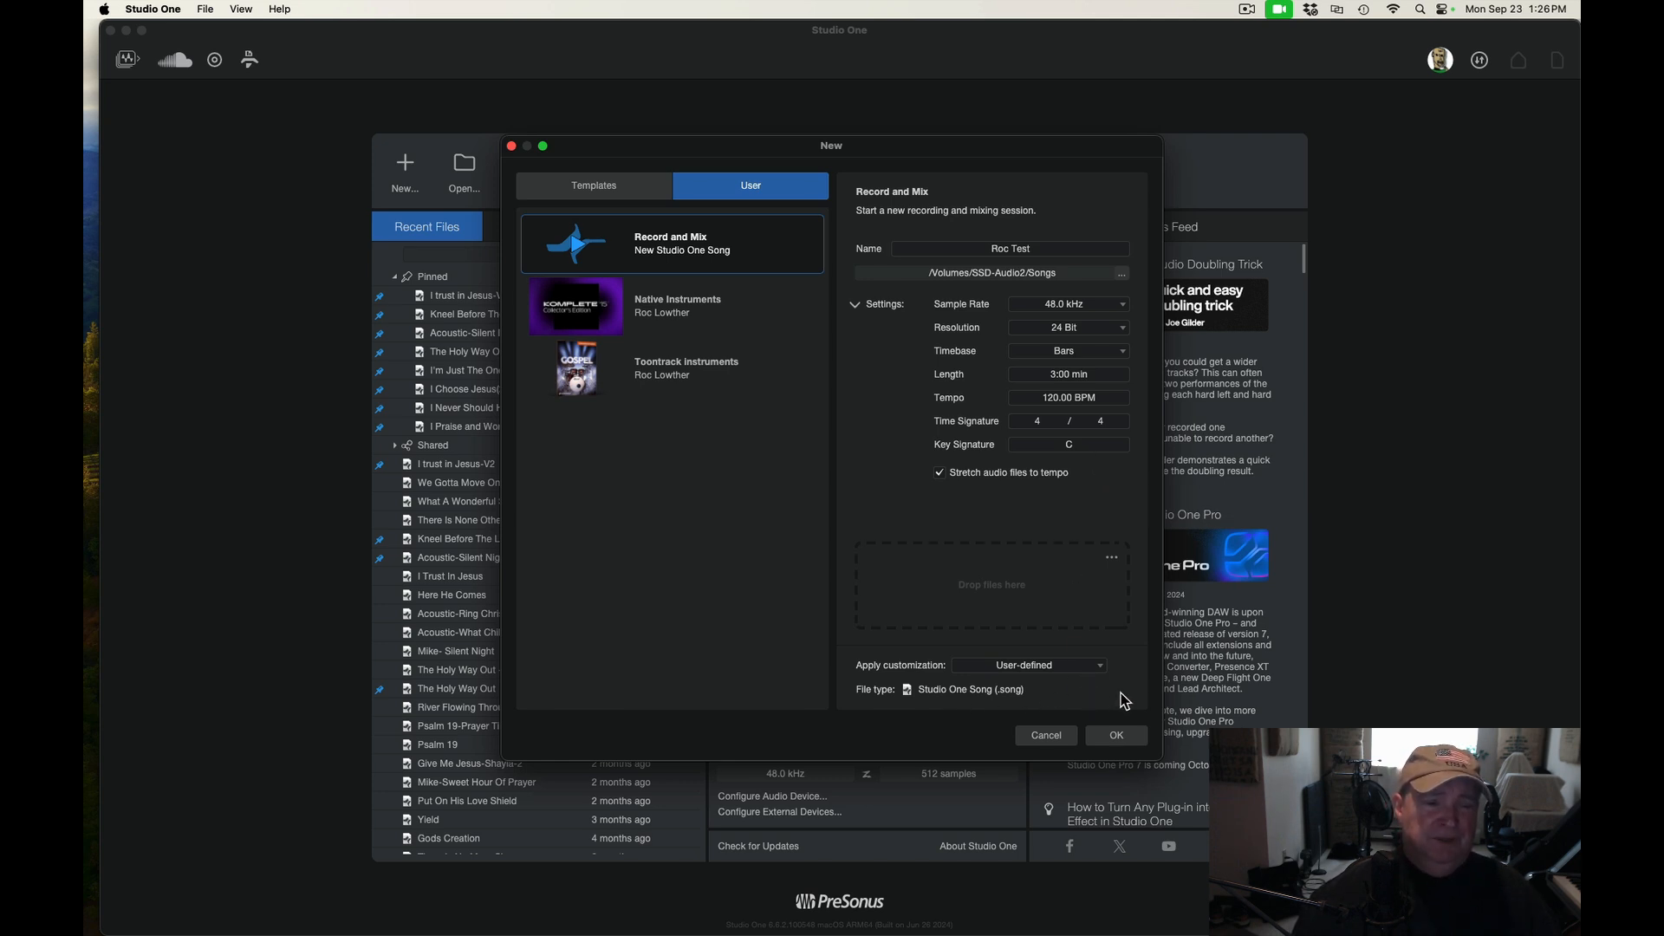
Create the song and open the Instruments browser
left_click(1118, 736)
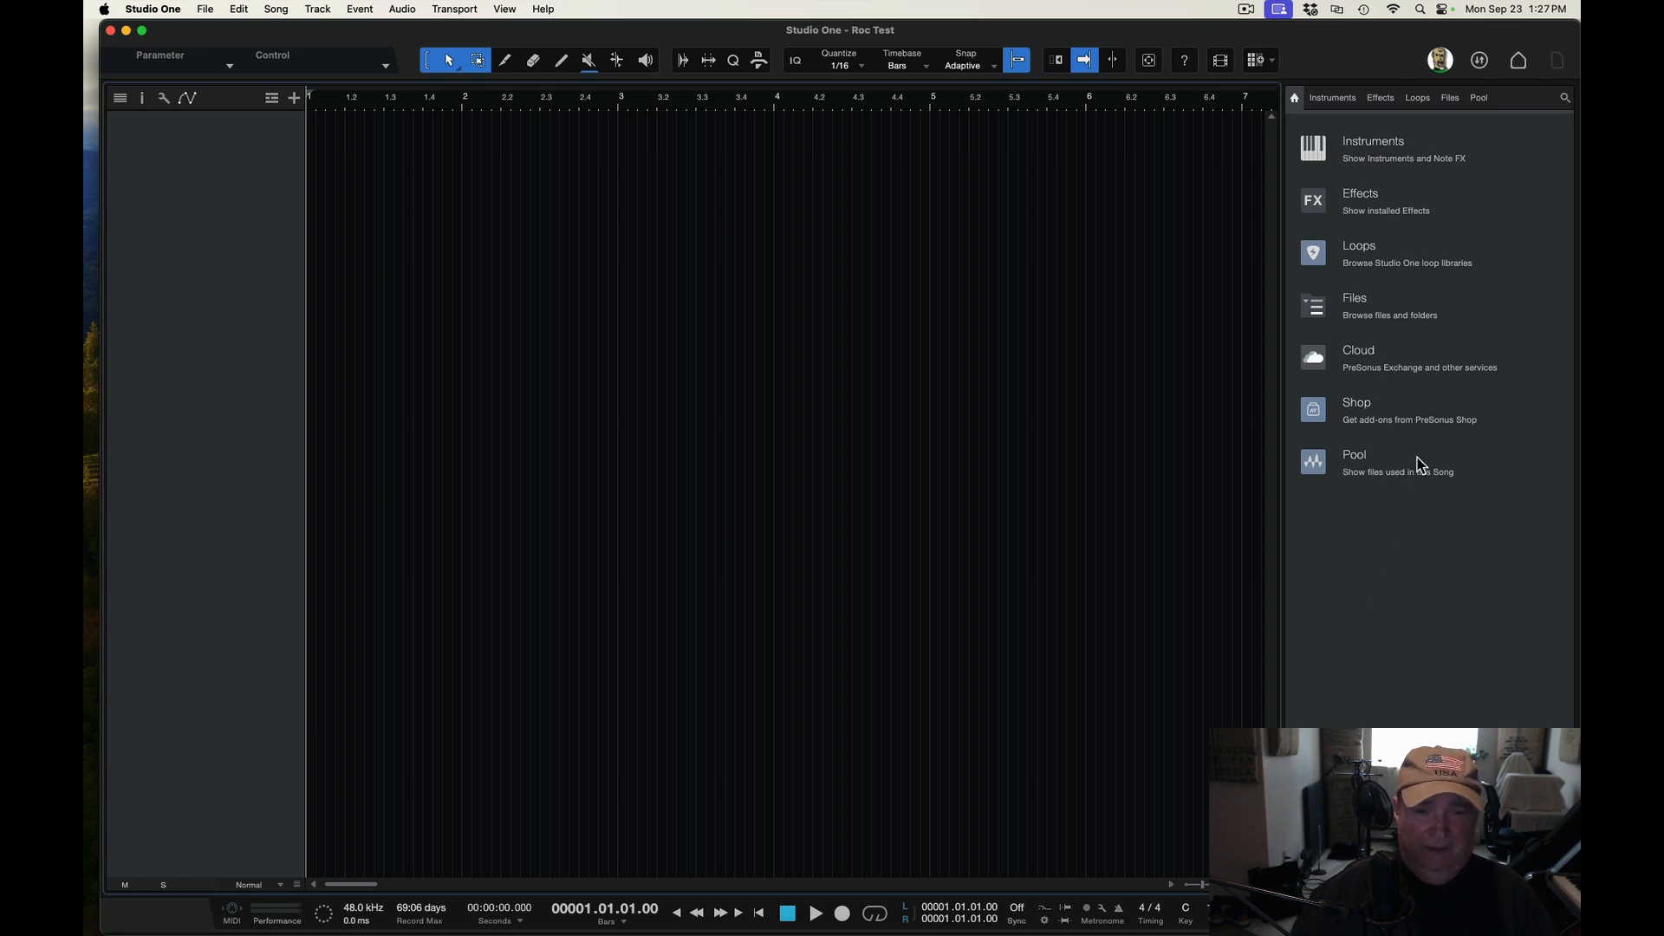
left_click(1381, 144)
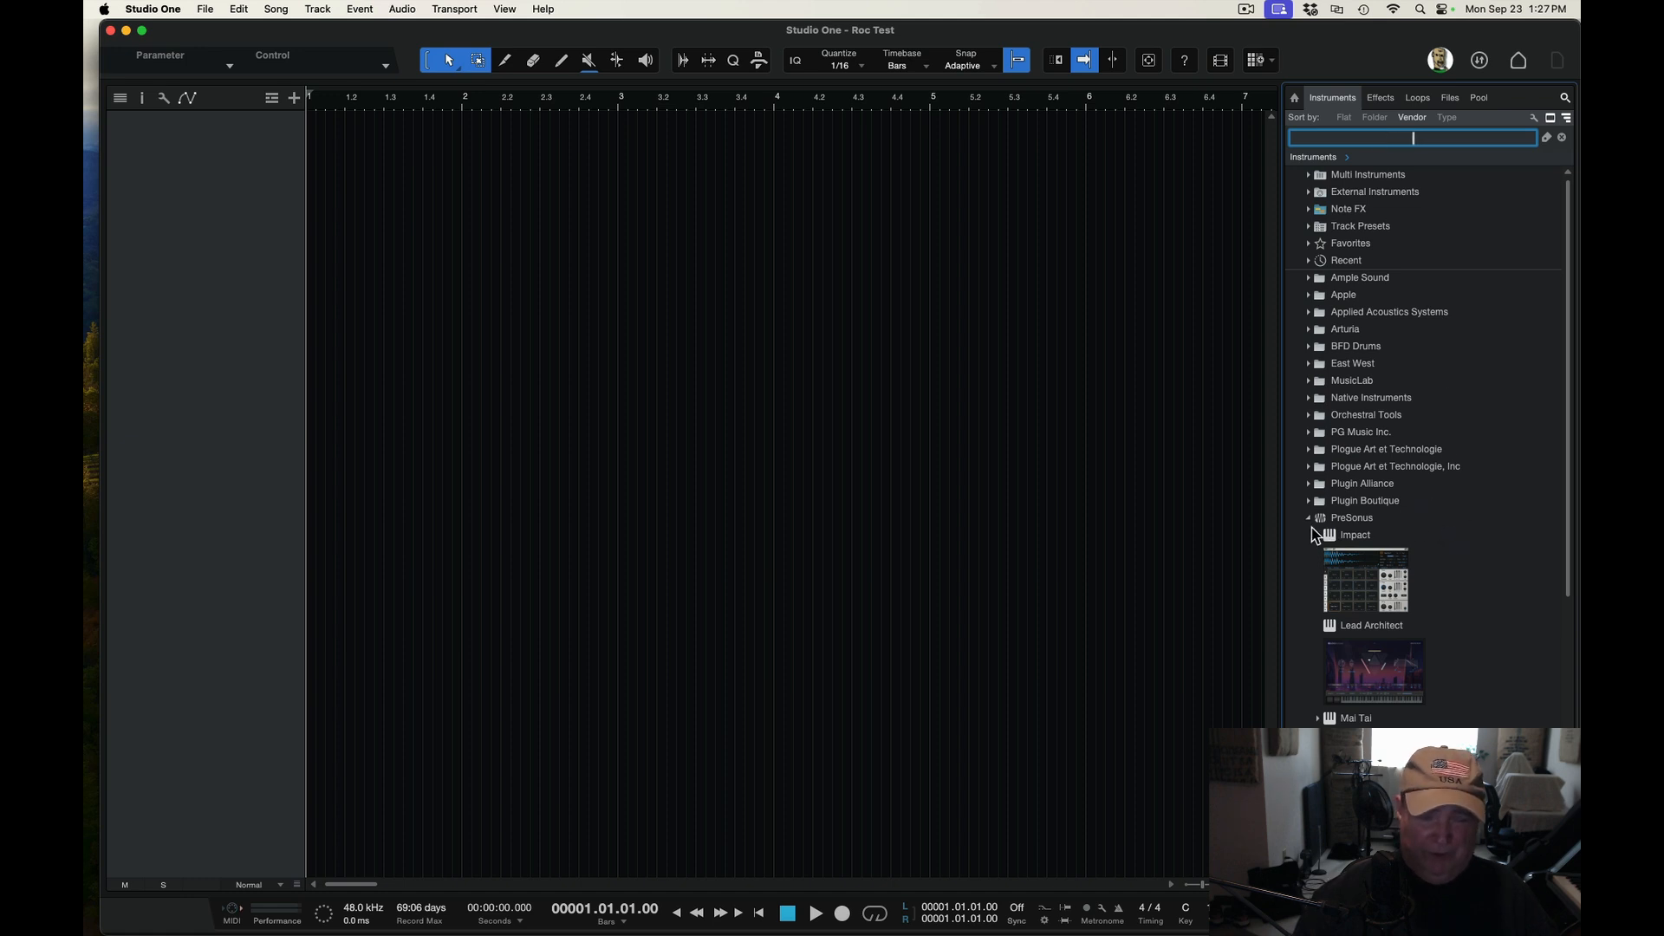
Add a Presence instrument track from the PreSonus instruments, then close the Presence editor window
scroll(1486, 679, "down", 2)
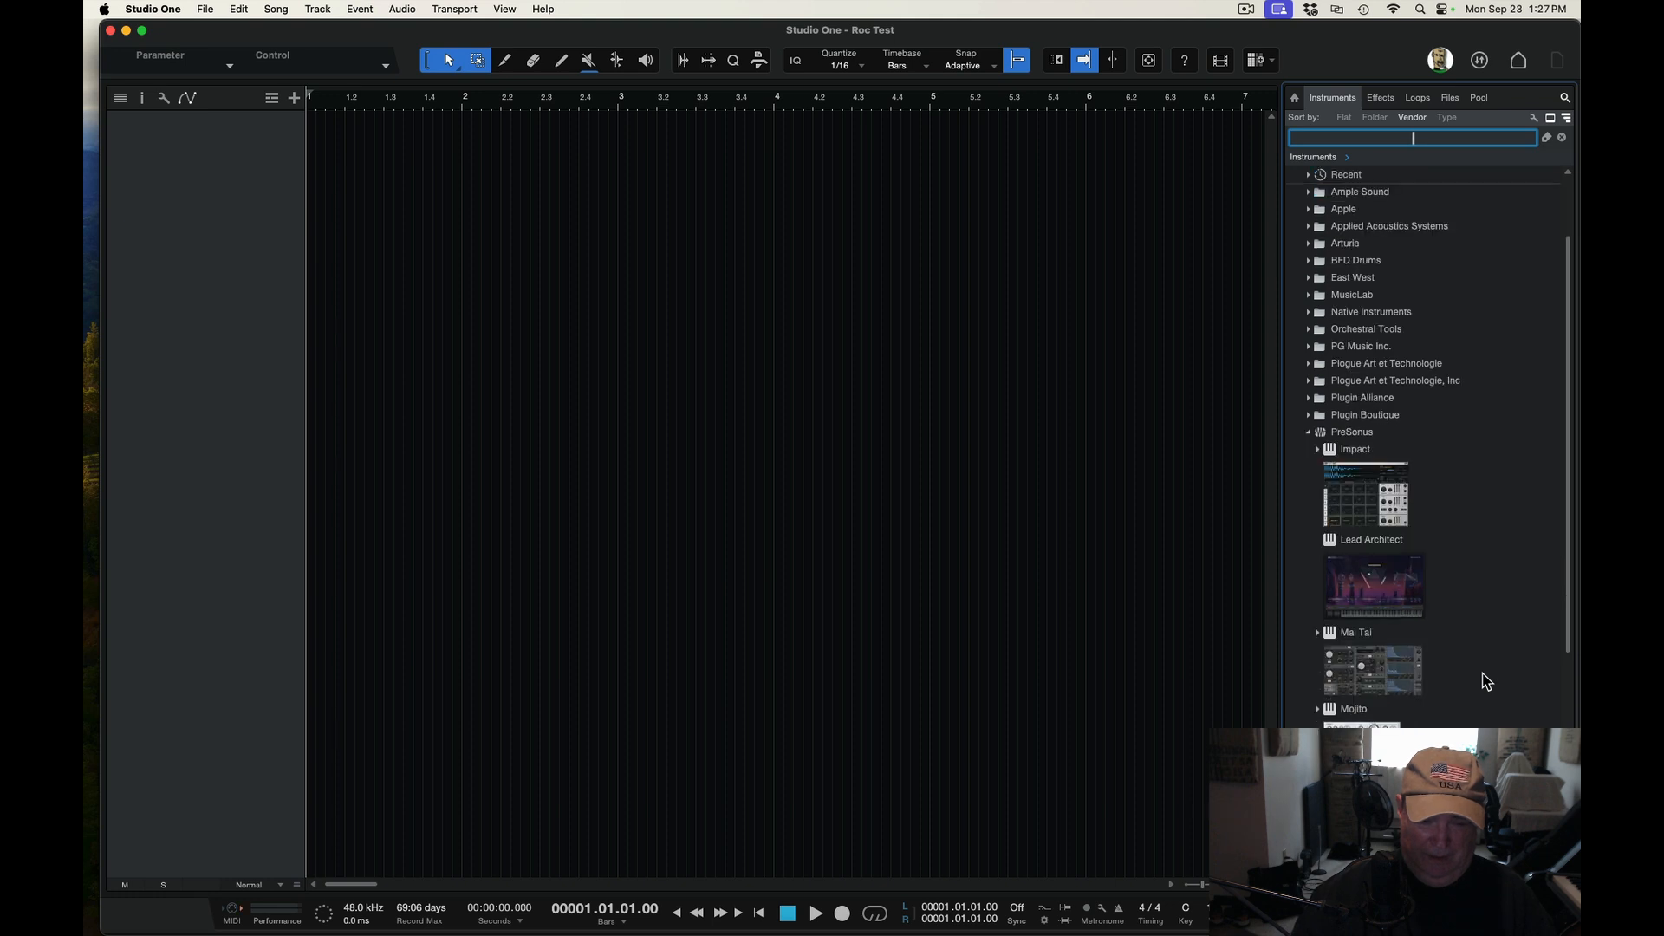
scroll(1485, 679, "down", 3)
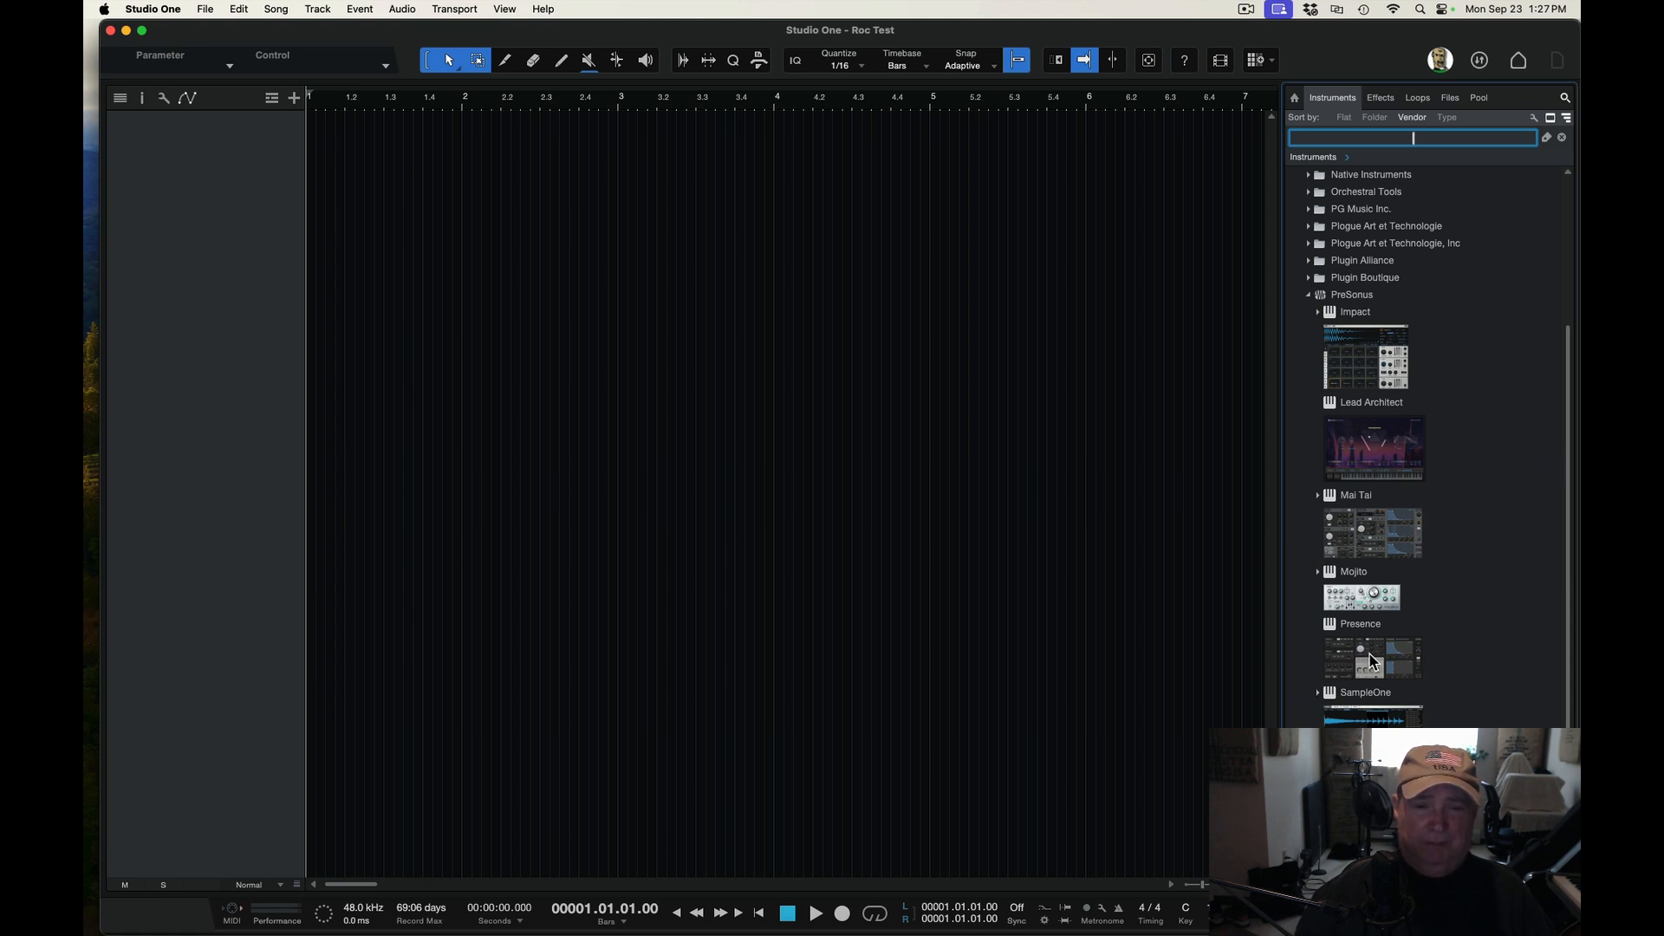
left_click_drag(1371, 660, 743, 459)
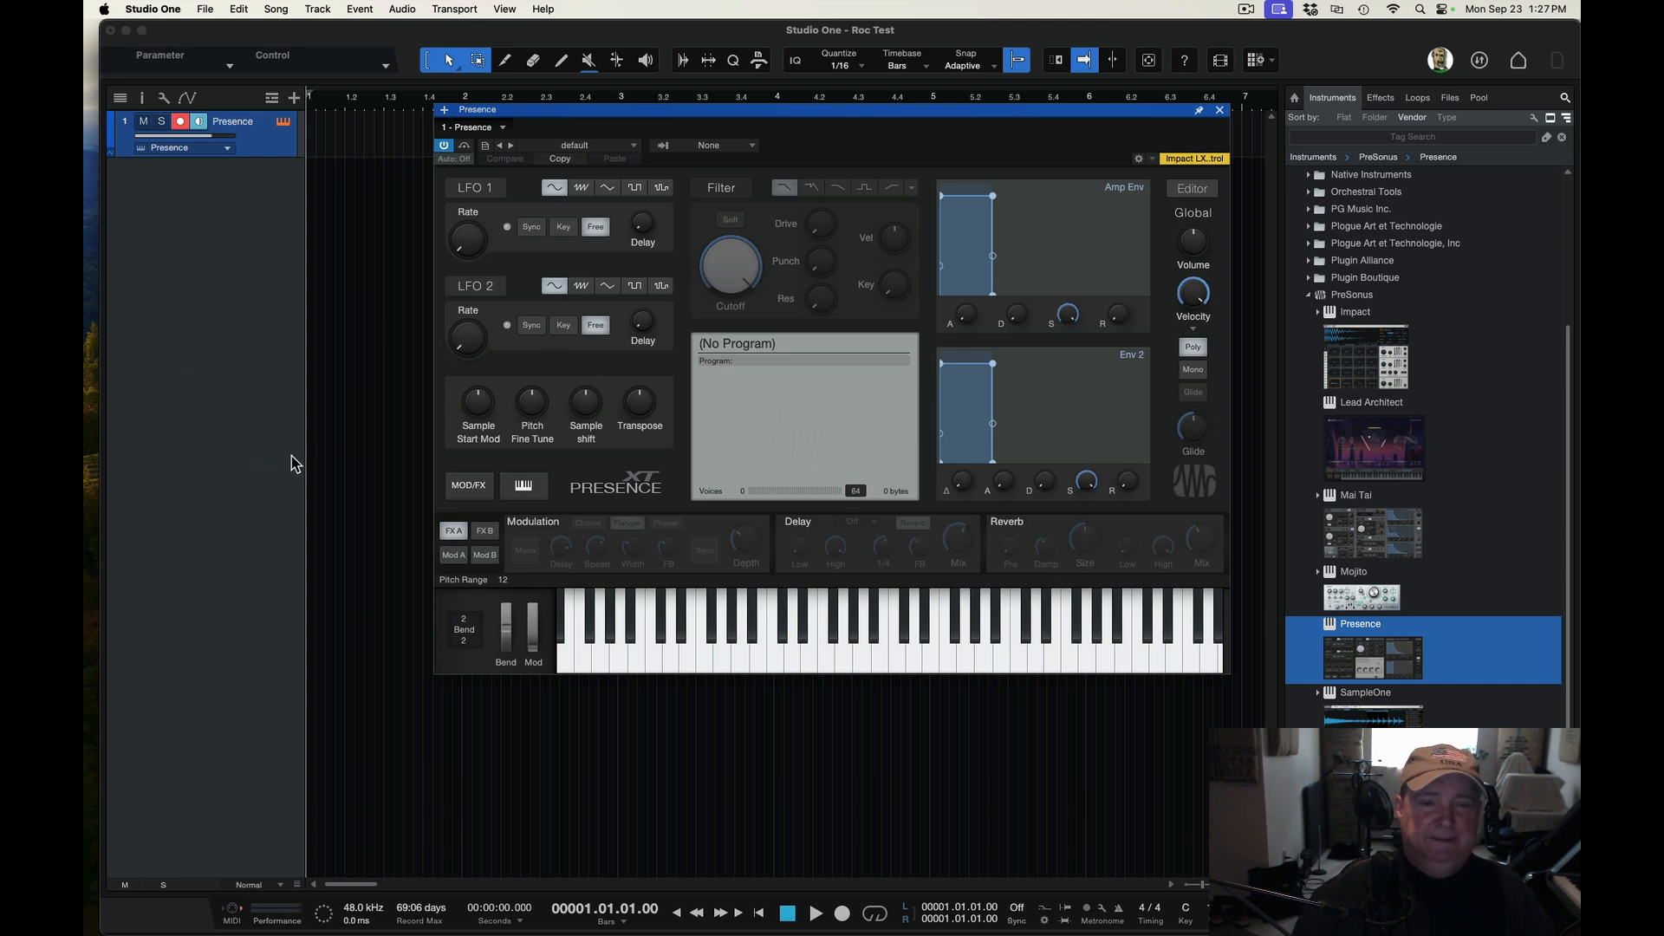
left_click(1222, 110)
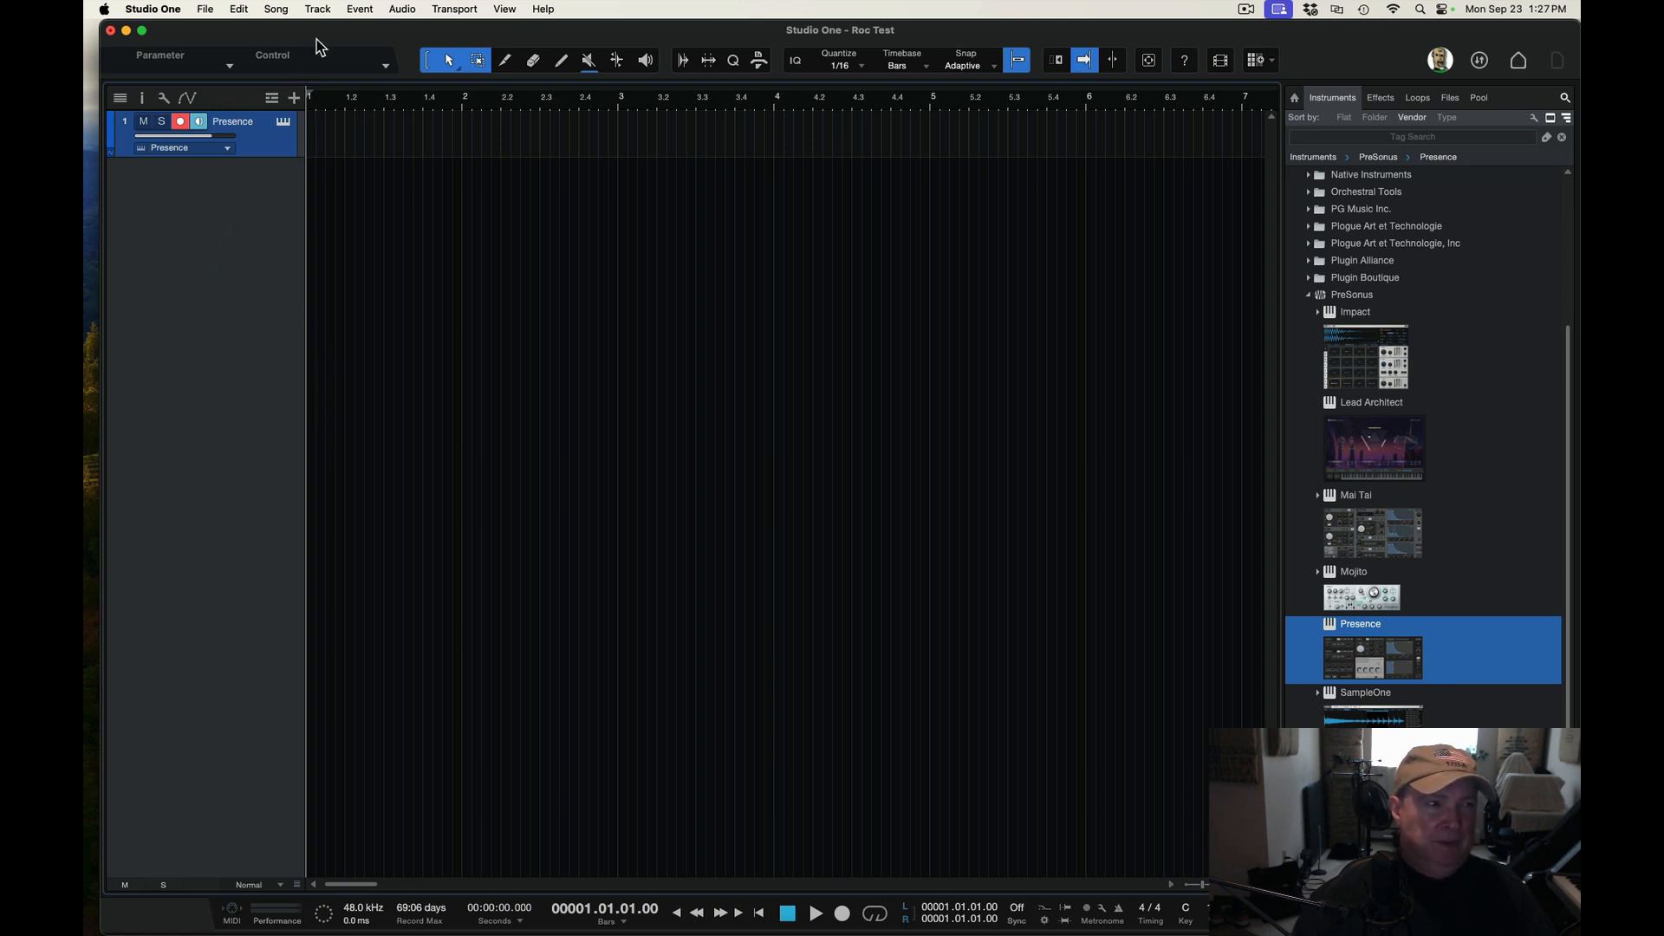
Add a mono audio track to the song
left_click(318, 11)
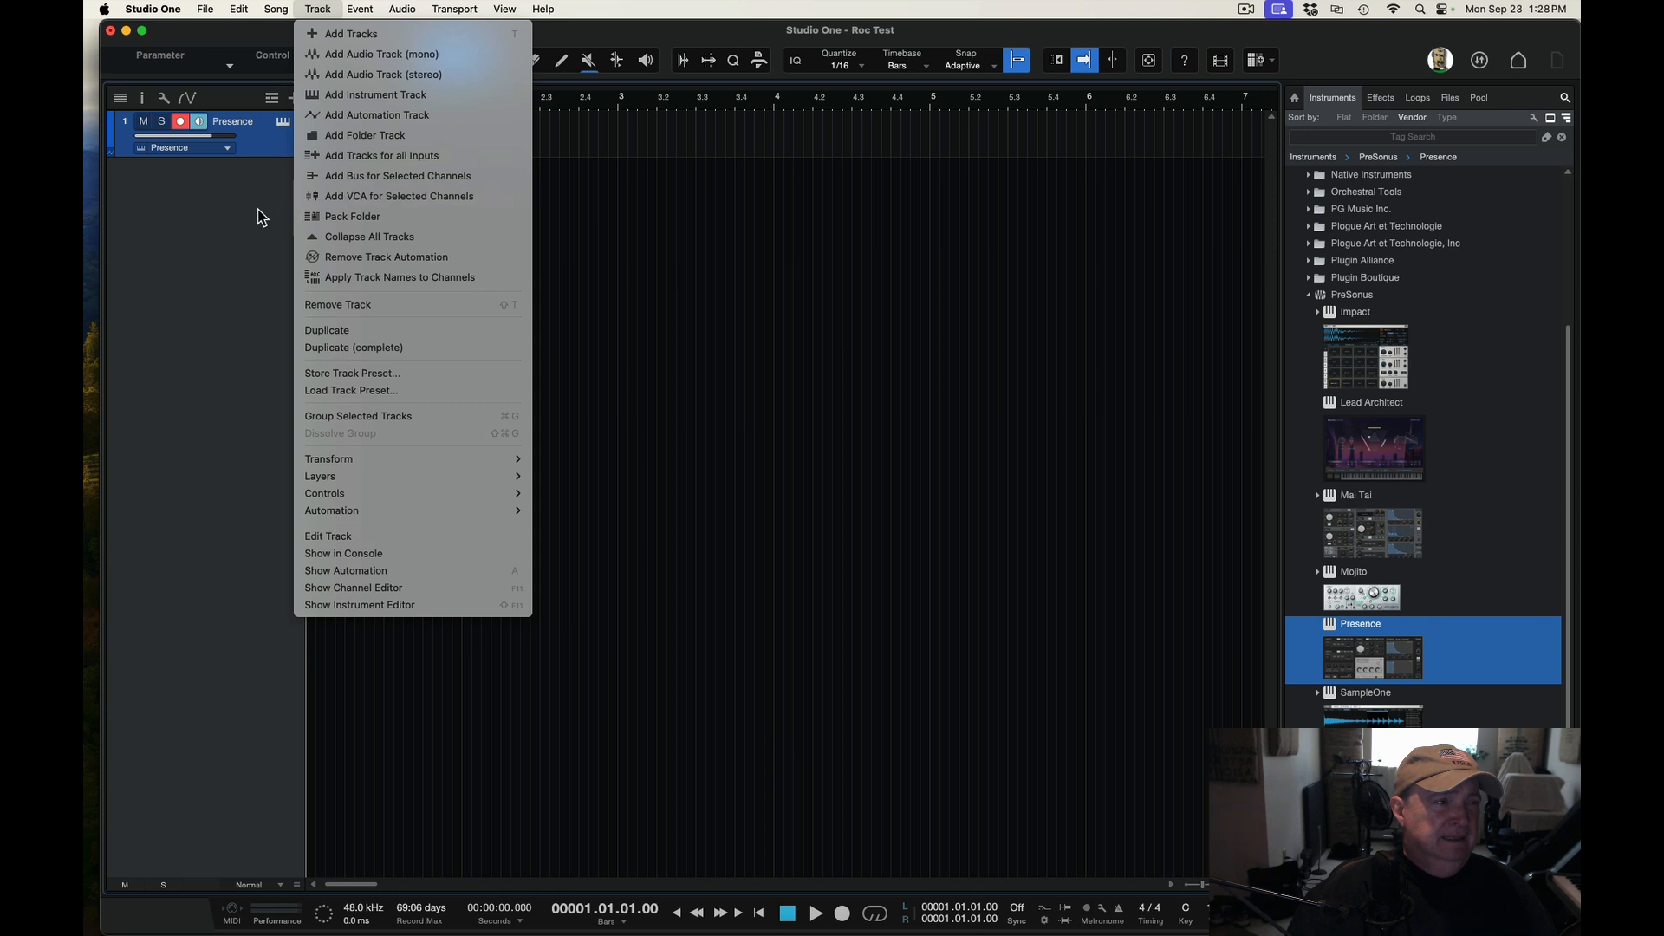
left_click(386, 58)
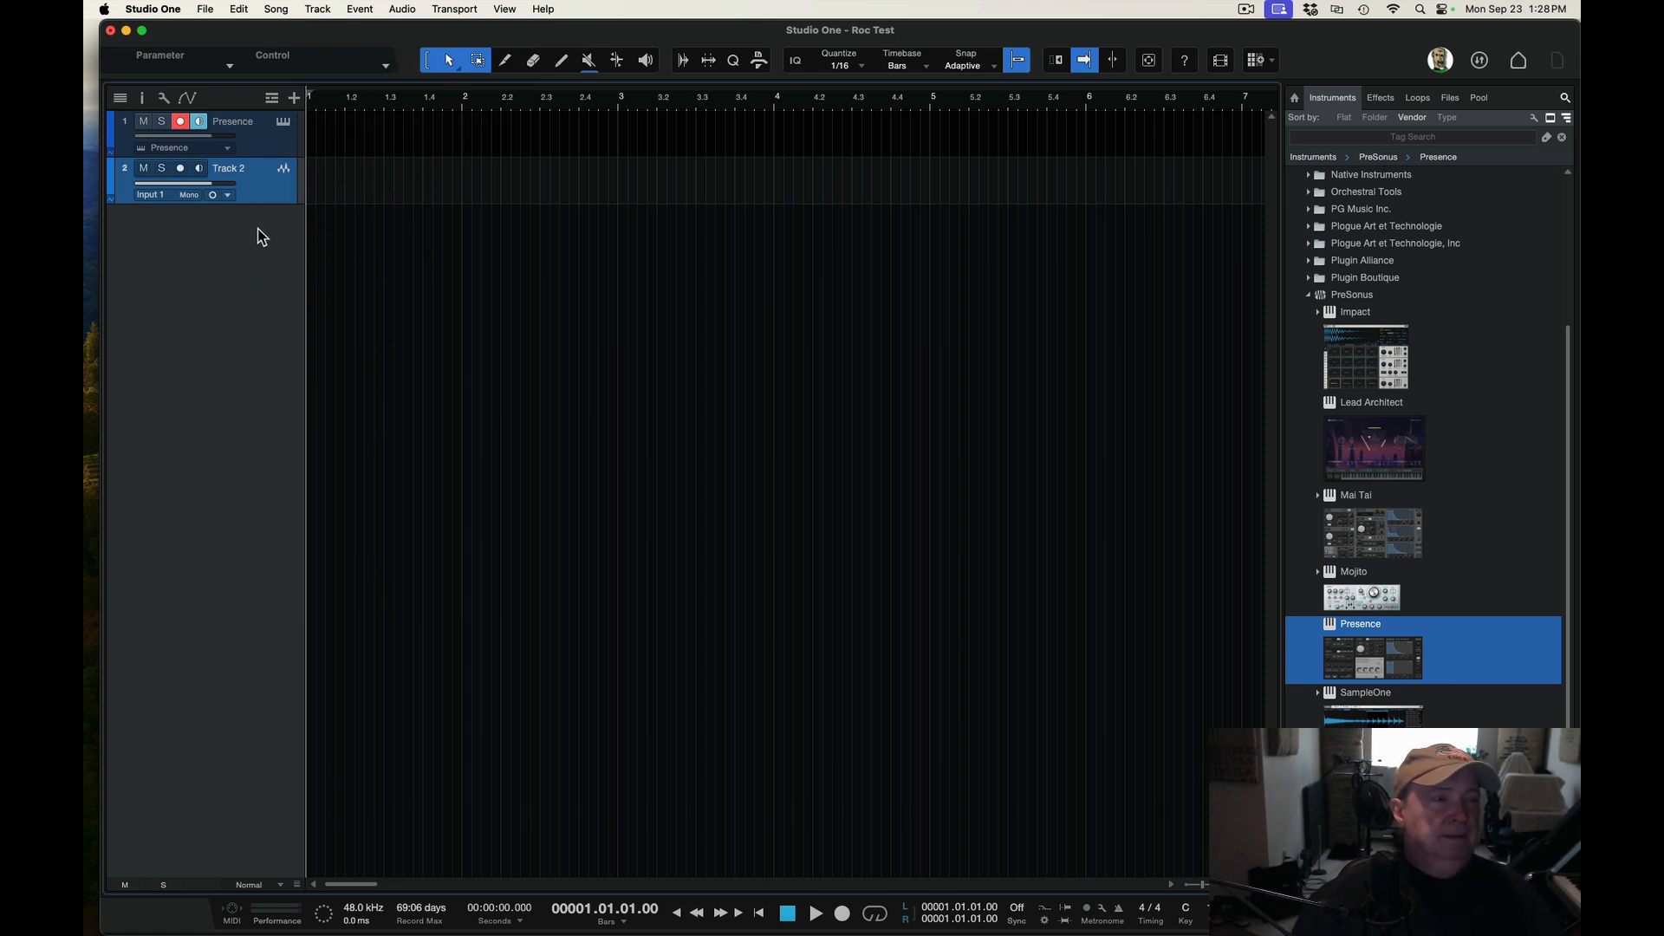
Switch the audio track's channel format to Stereo, then set it back to Mono
left_click(228, 195)
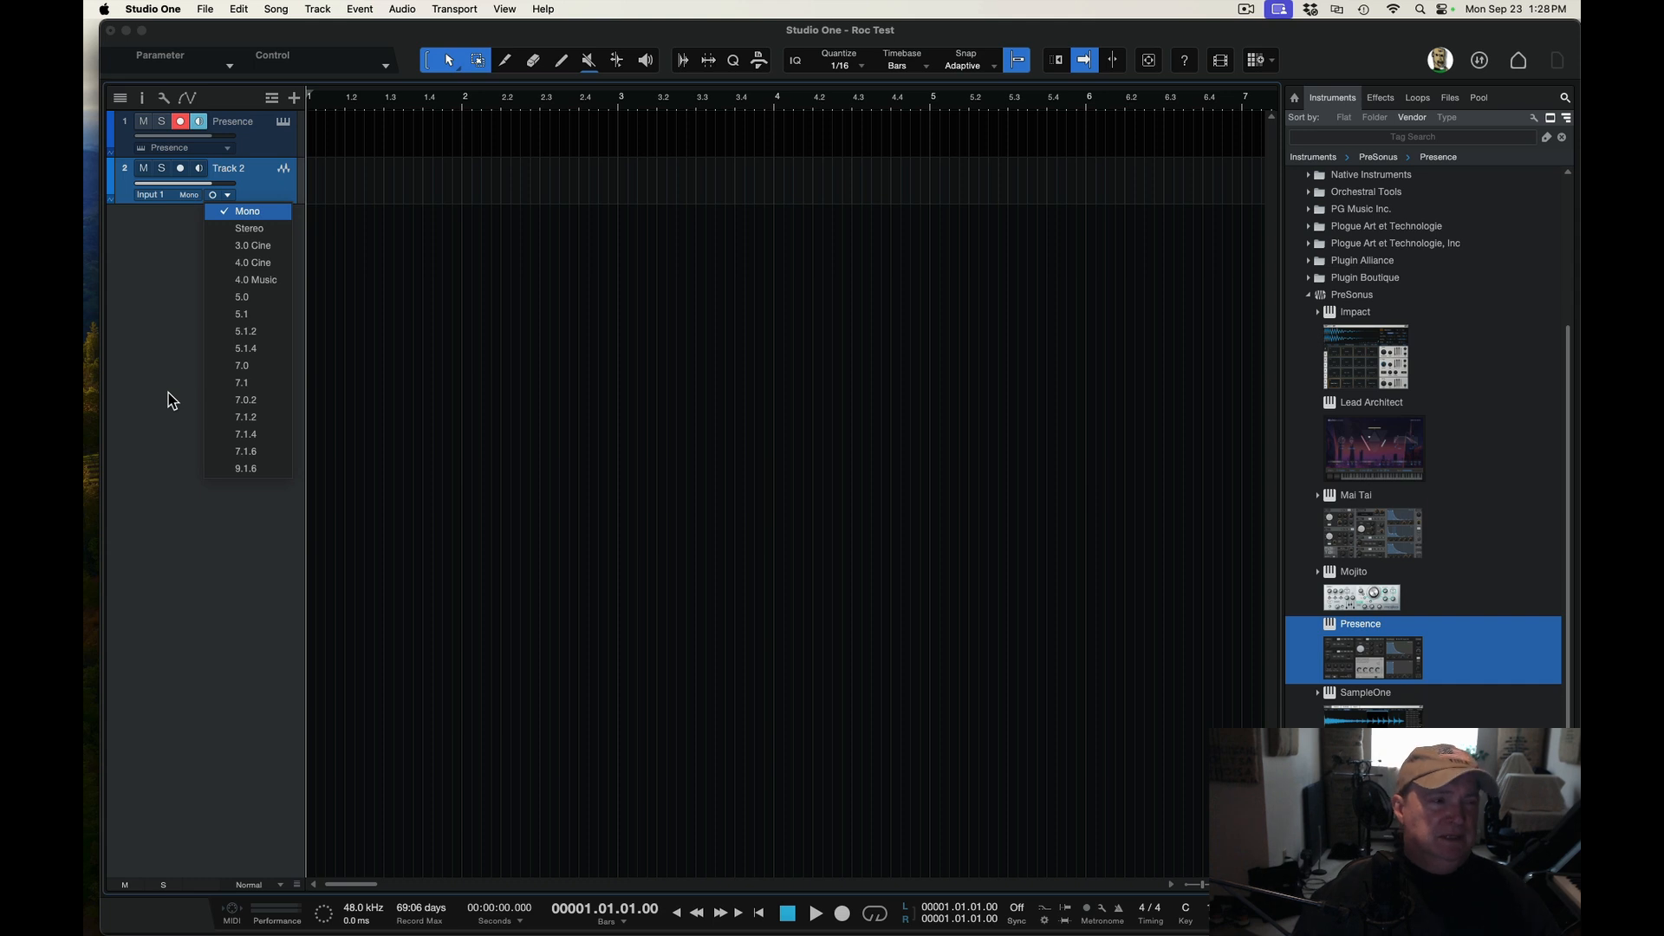
left_click(250, 229)
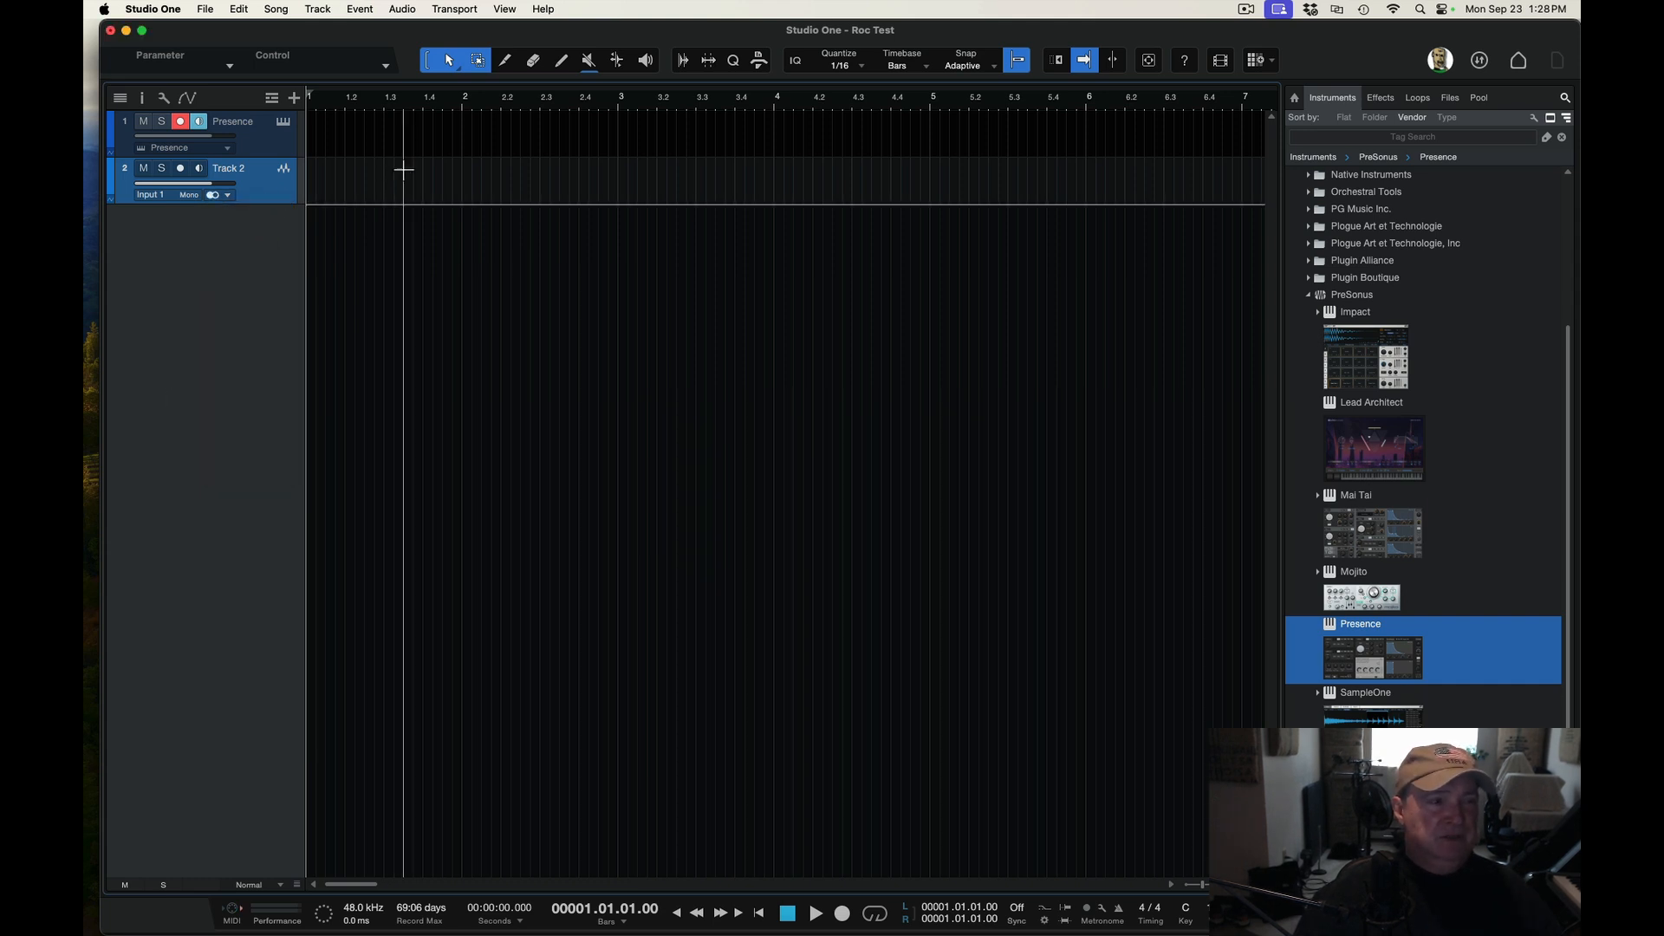
left_click(228, 196)
left_click(247, 216)
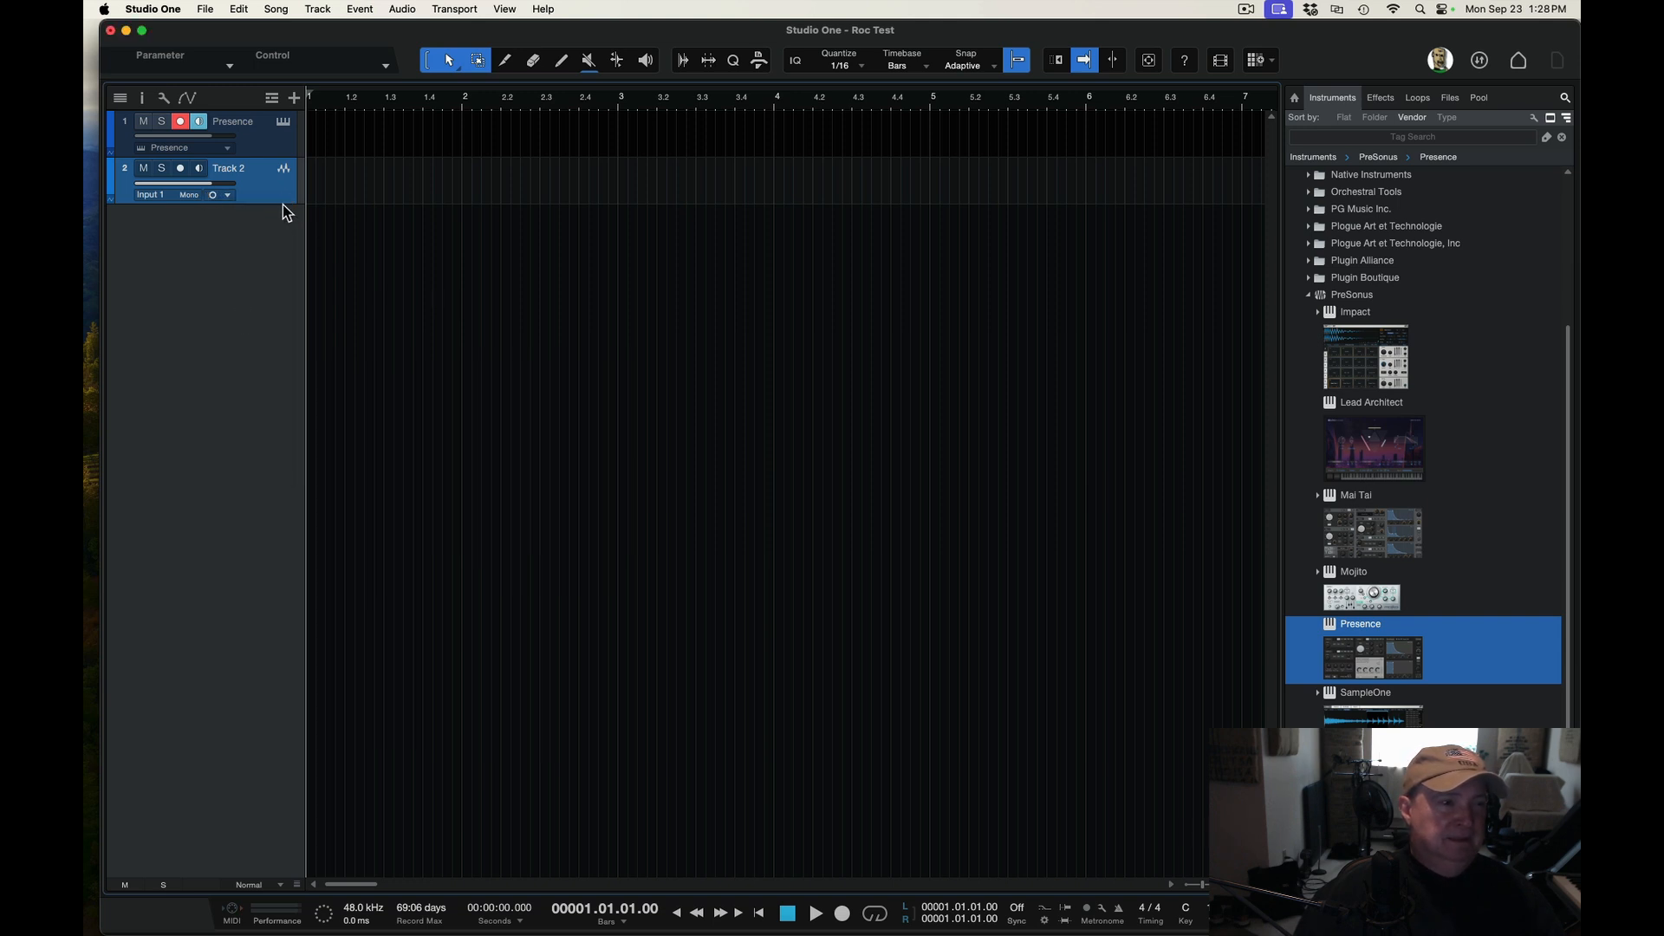
Enlarge the audio track's height and set its input to Input 1 - Mic/Inst/Line 1
left_click_drag(295, 205, 303, 303)
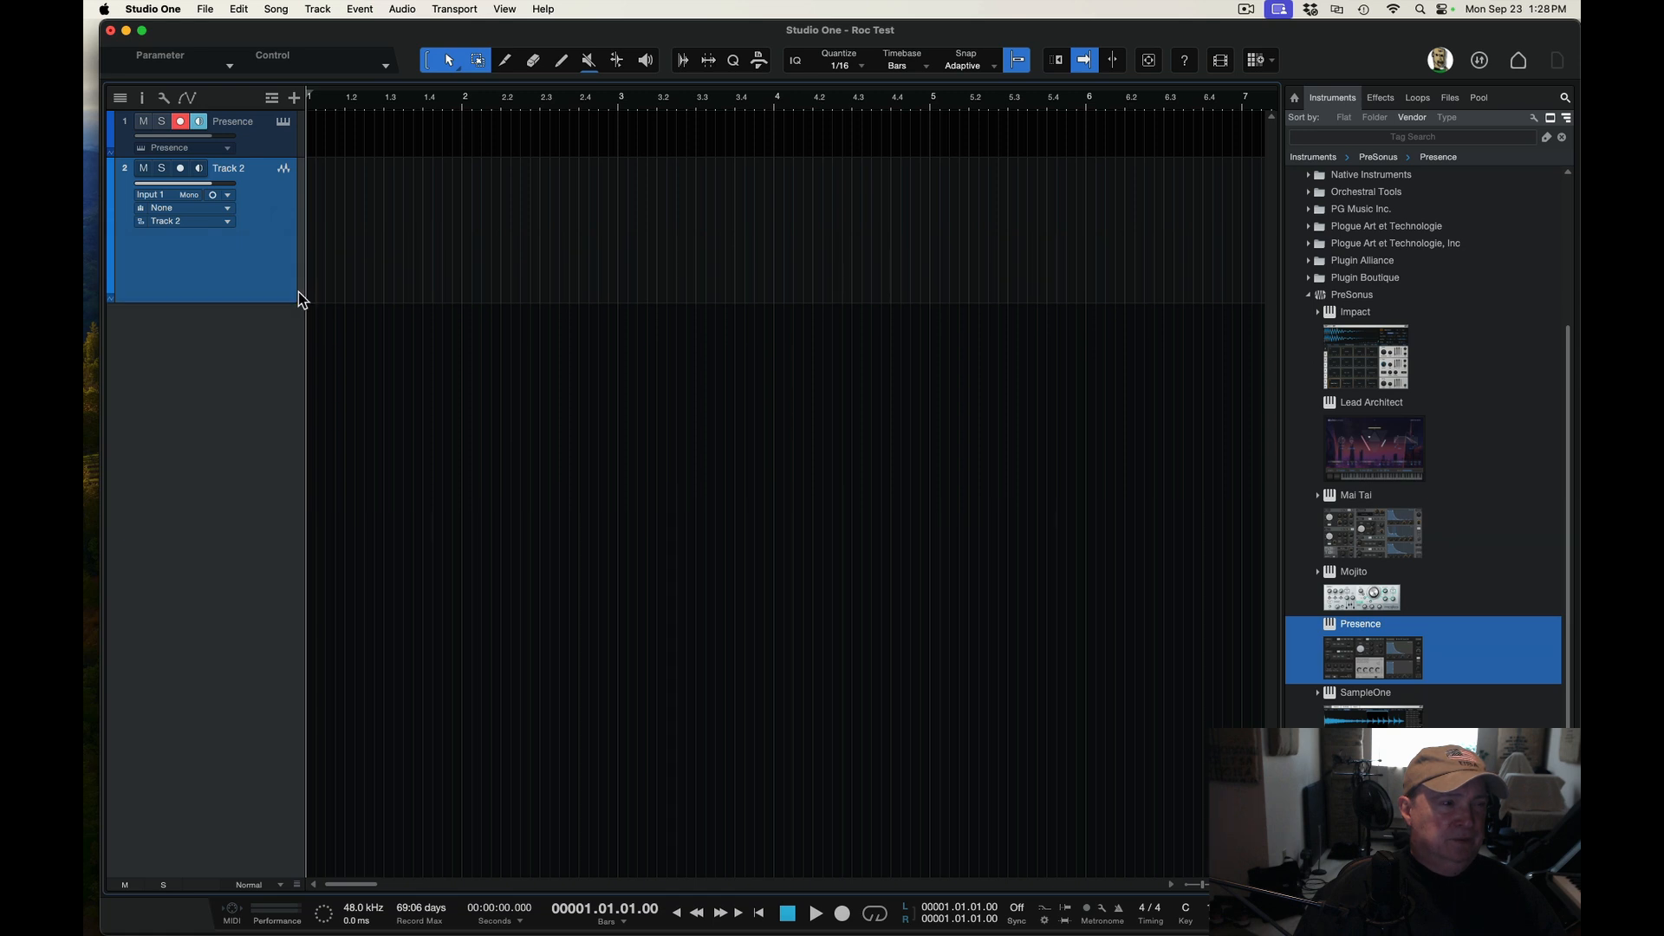
left_click(164, 197)
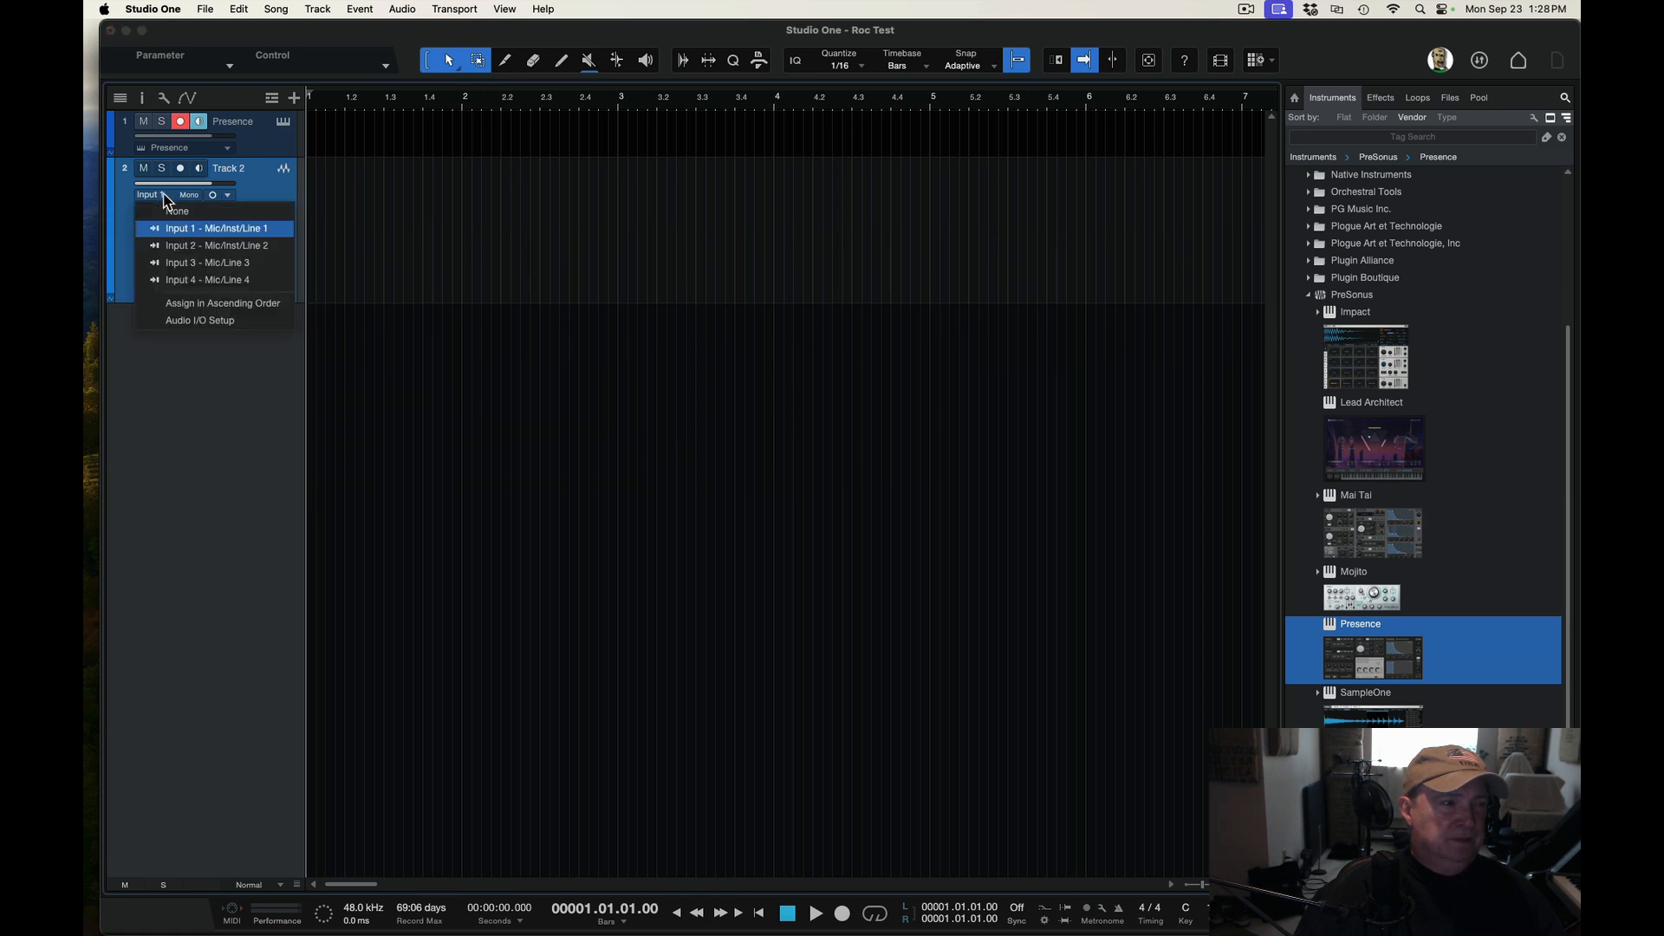
left_click(242, 231)
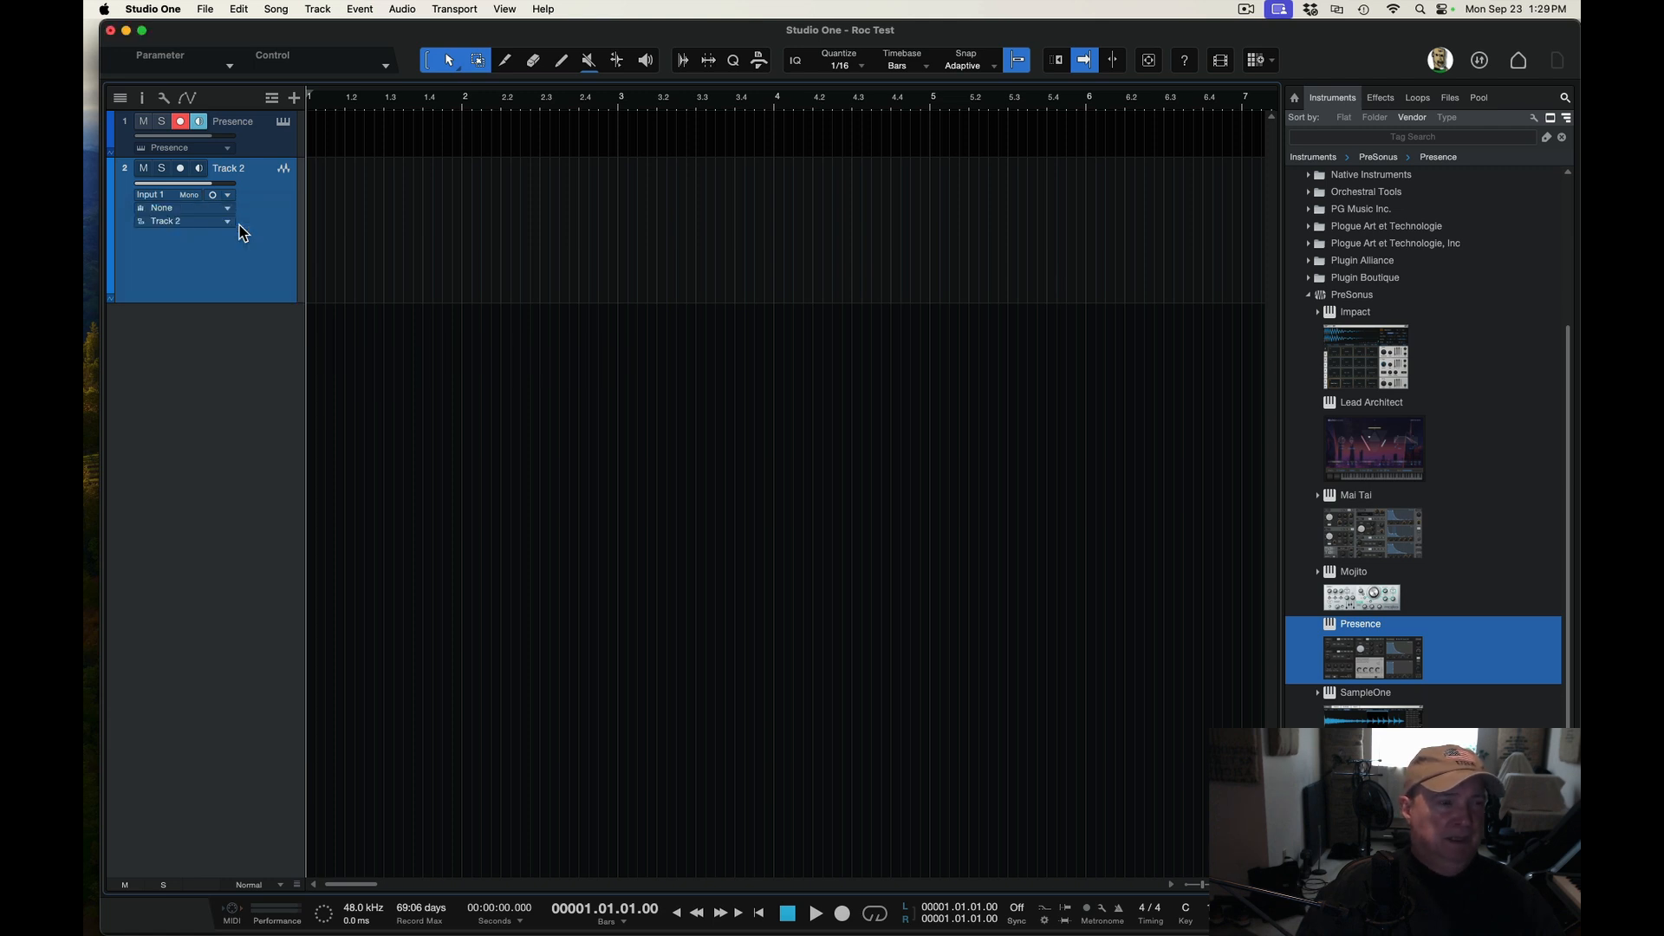
Start a recording and stop it right away
left_click(843, 914)
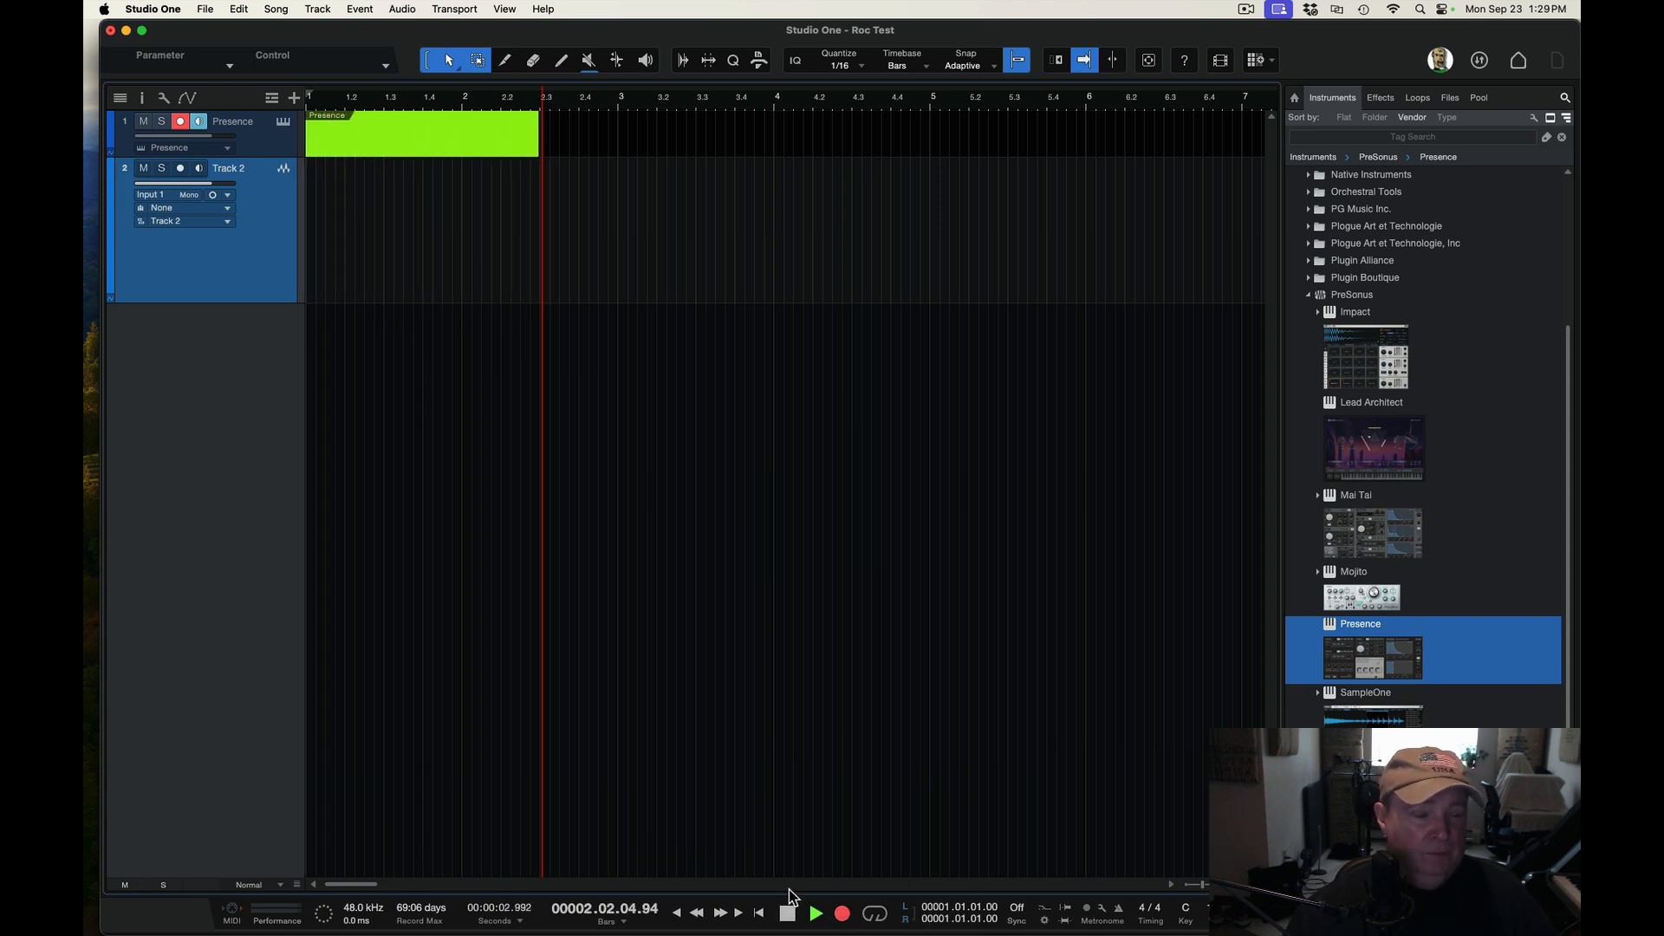
left_click(787, 913)
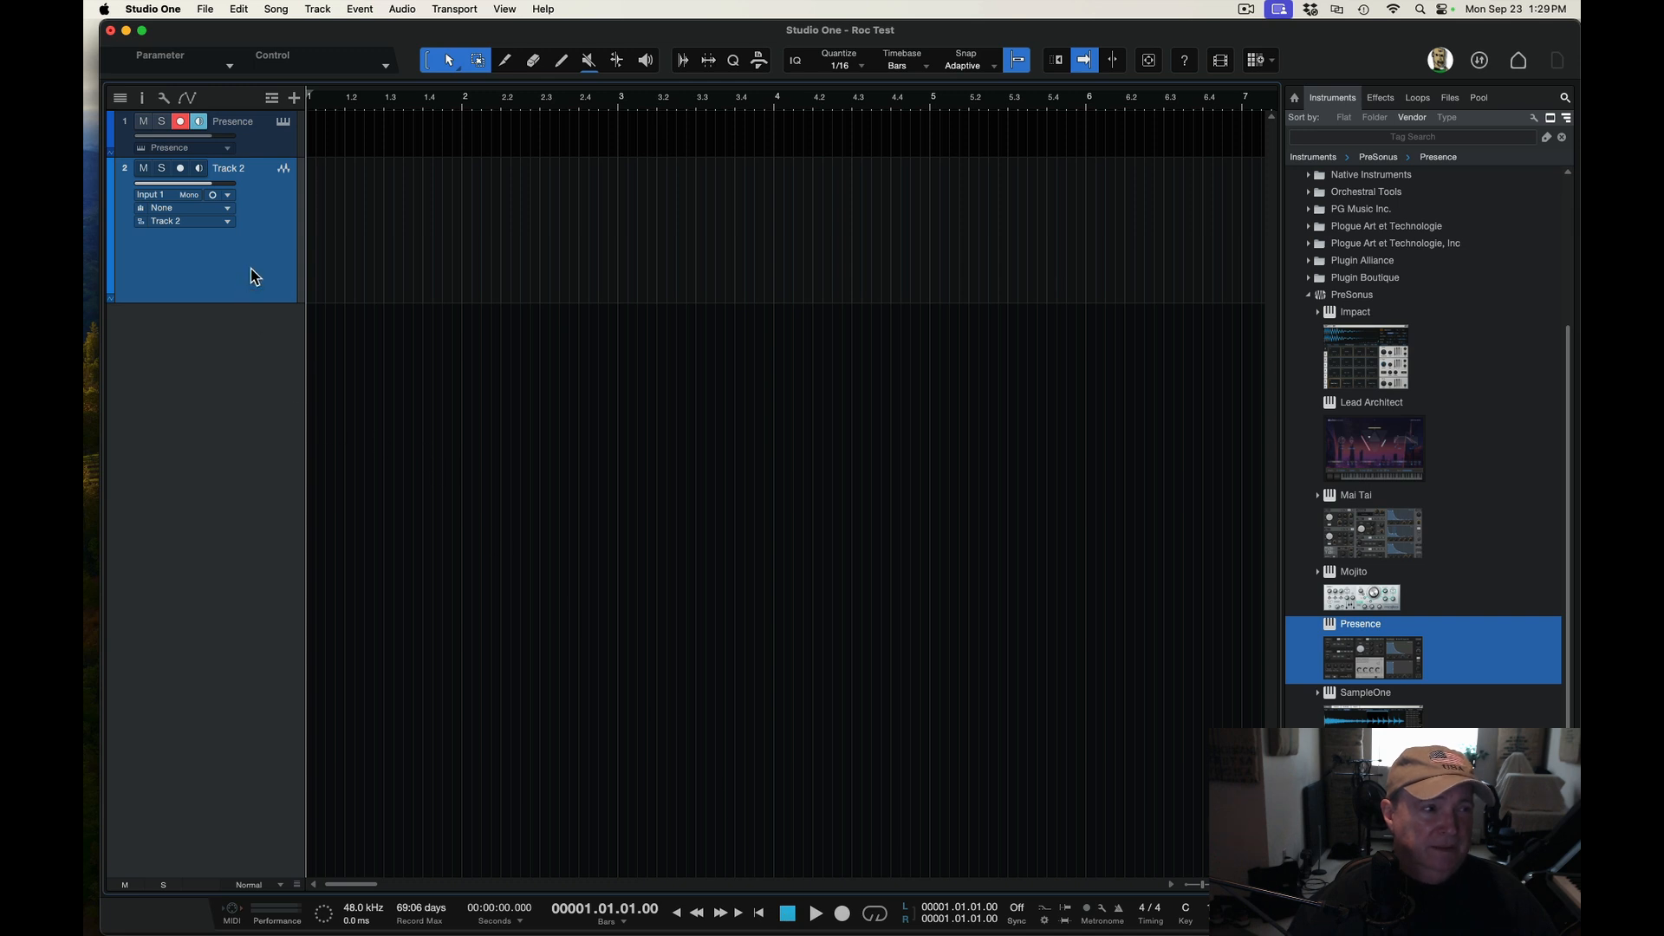
Arm only the audio track for recording, then record a short take on it and stop
left_click(180, 121)
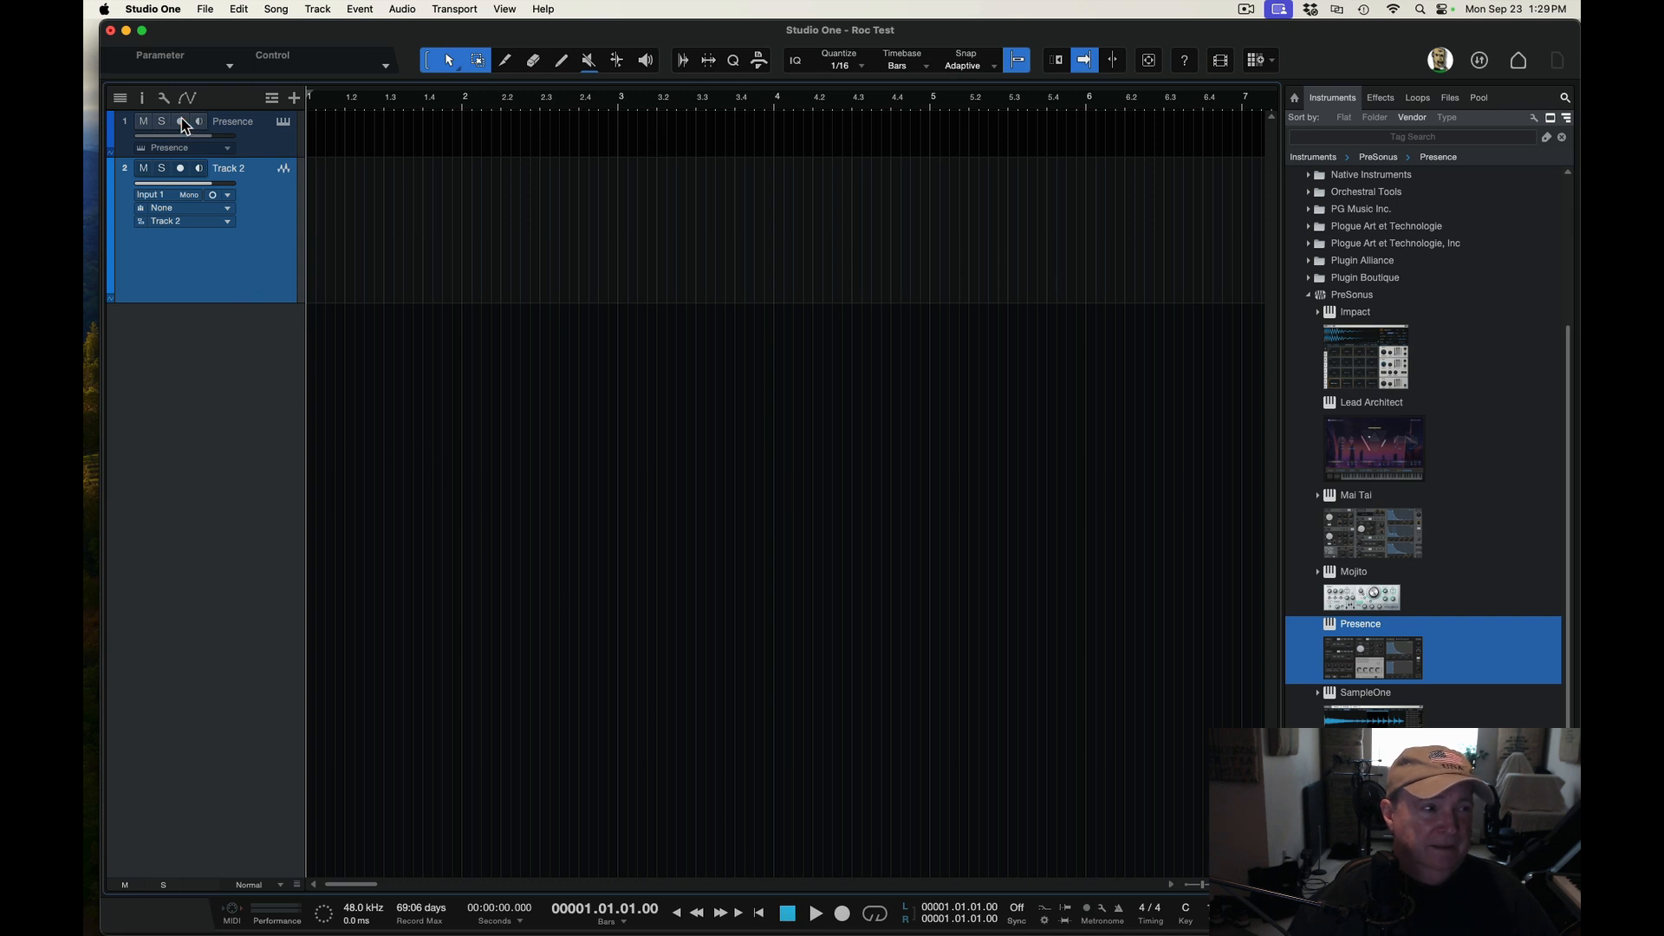
left_click(180, 169)
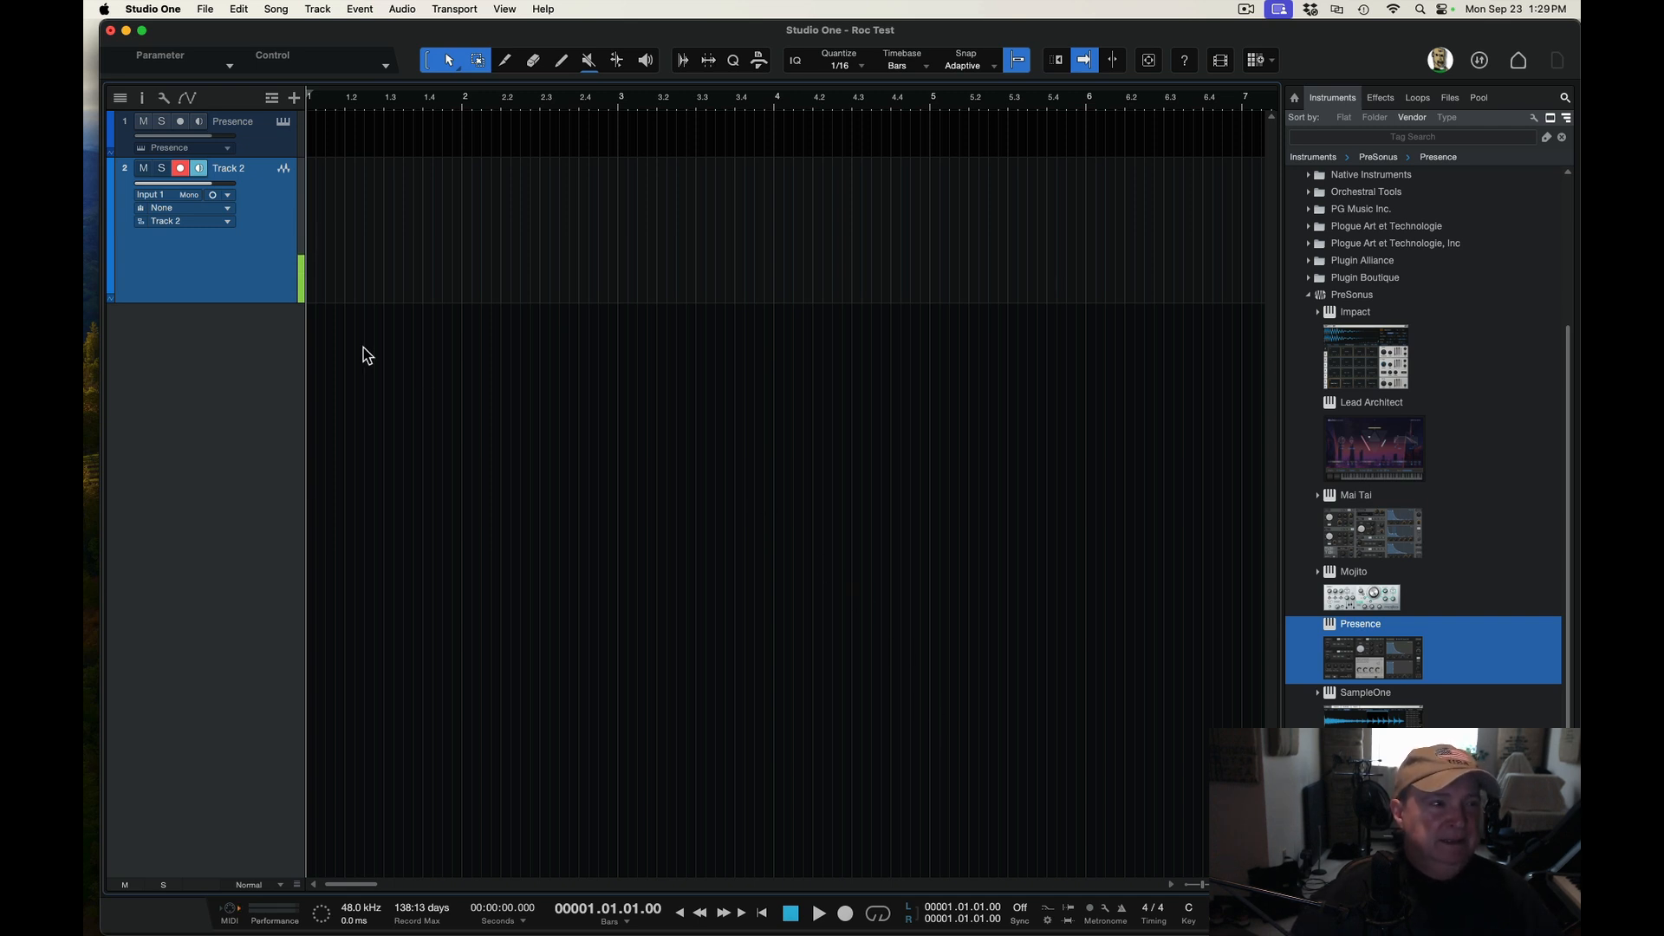
left_click(845, 914)
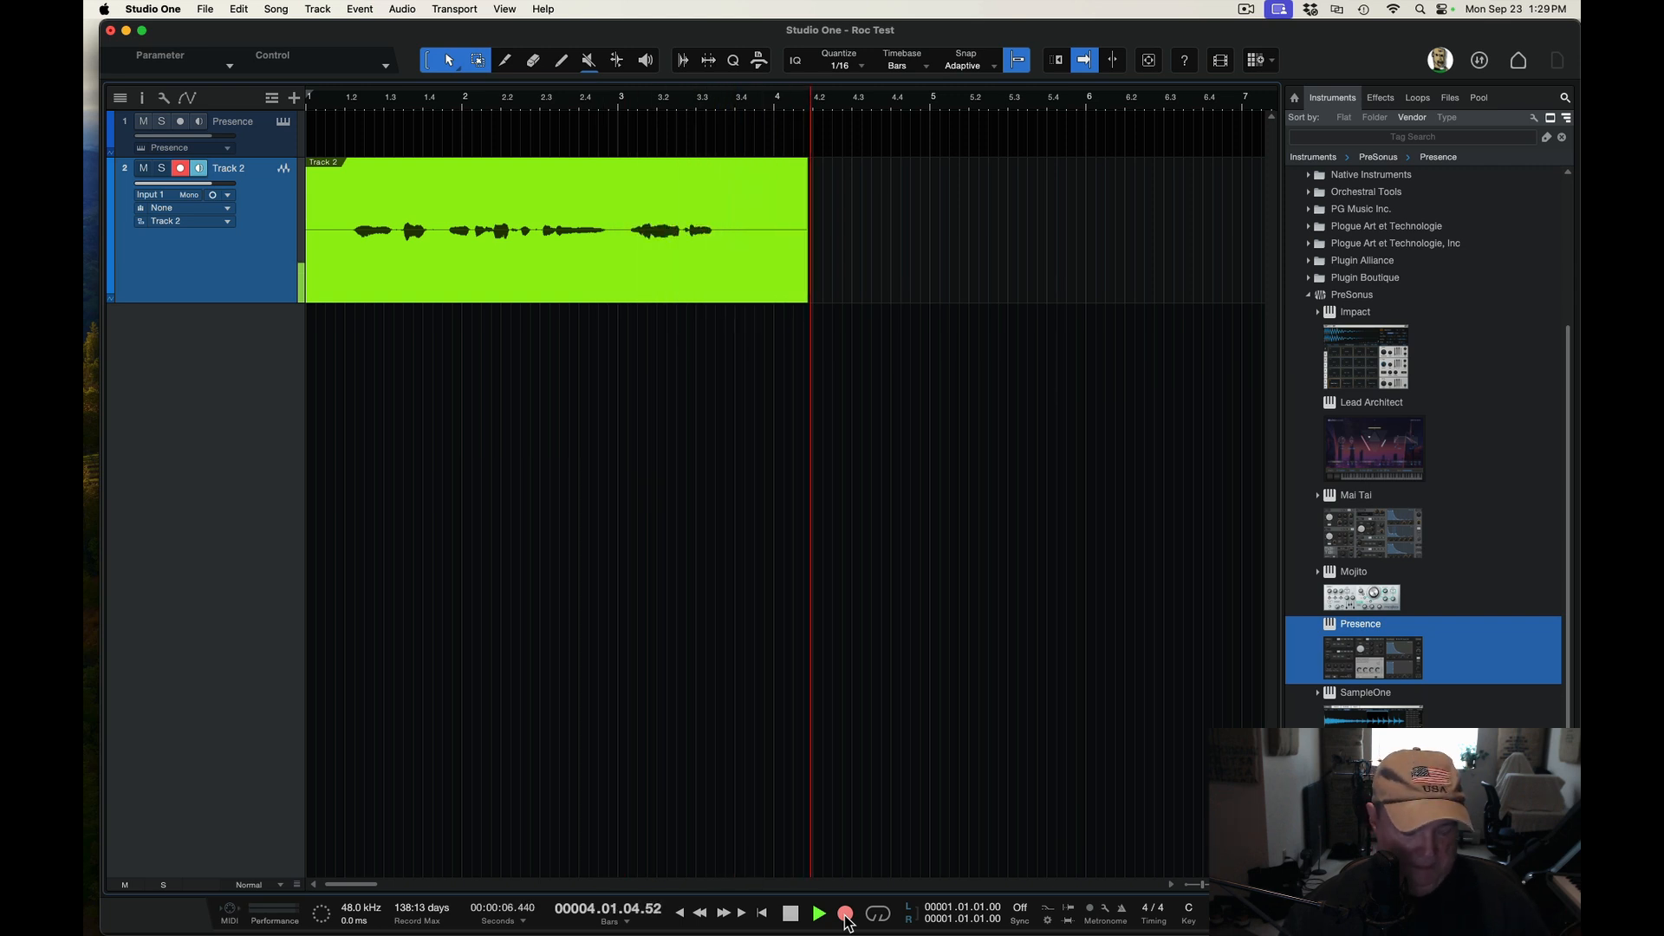
key("space")
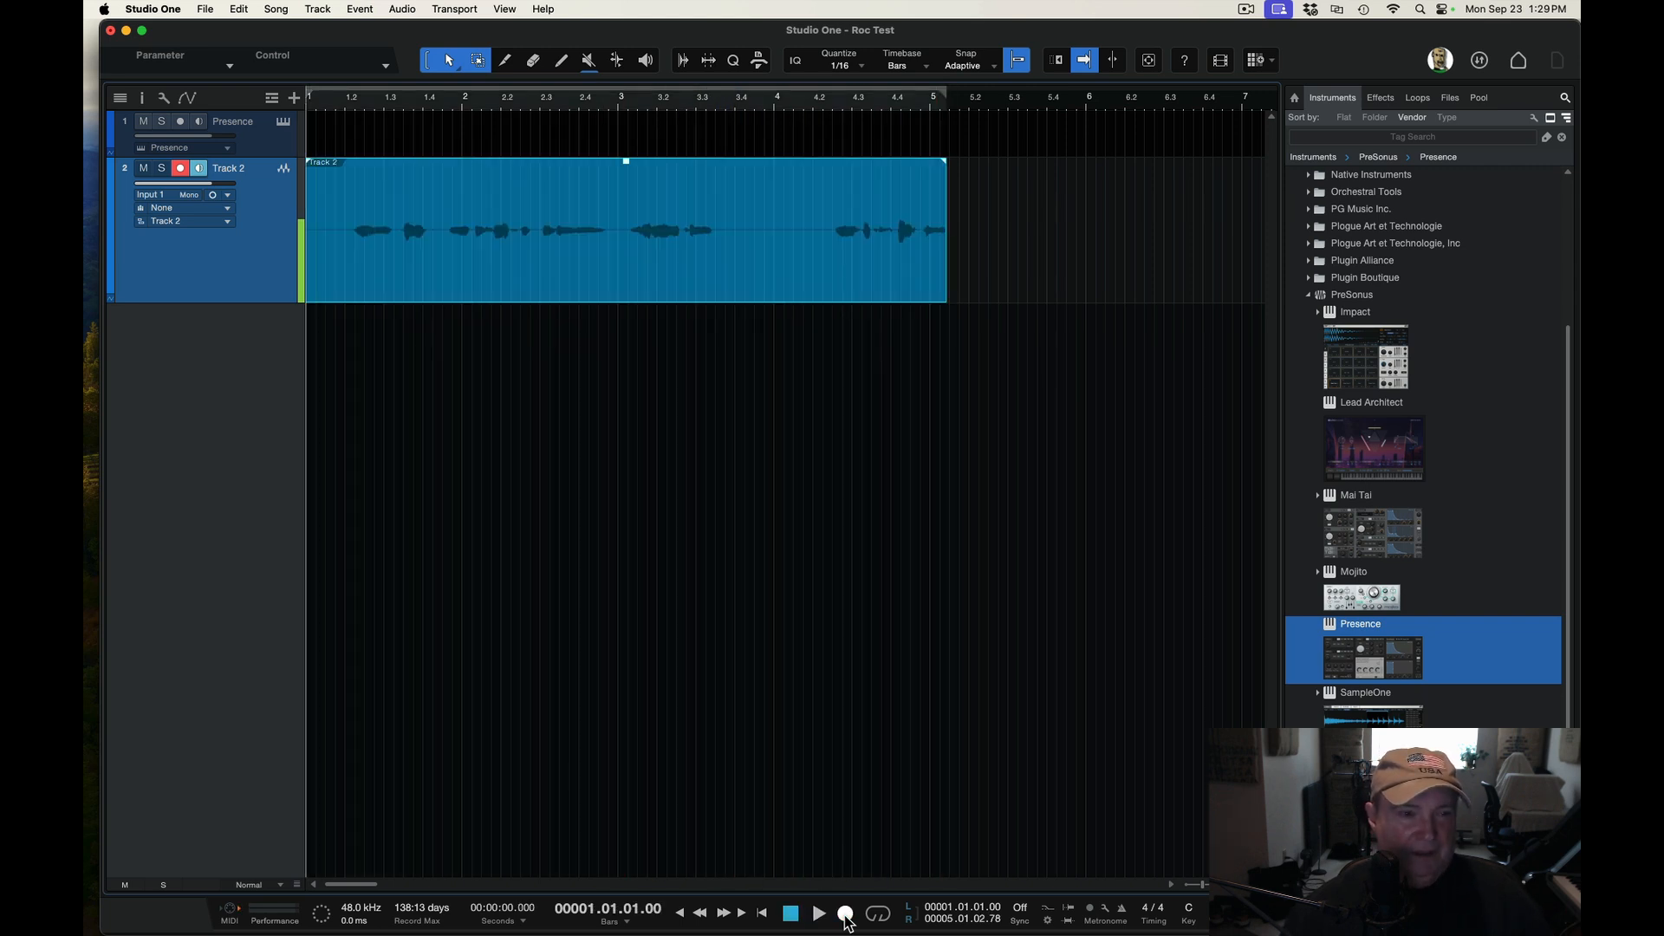